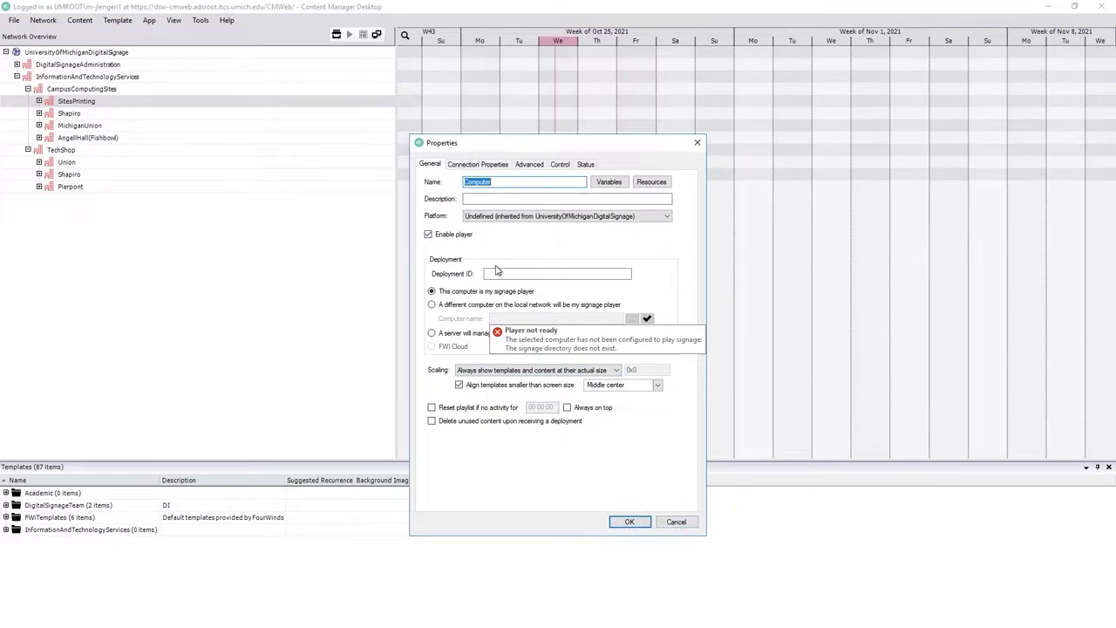
# - Name the new player 'DemoTemplates&Content' and confirm its properties
pyautogui.write('DemoTempla')
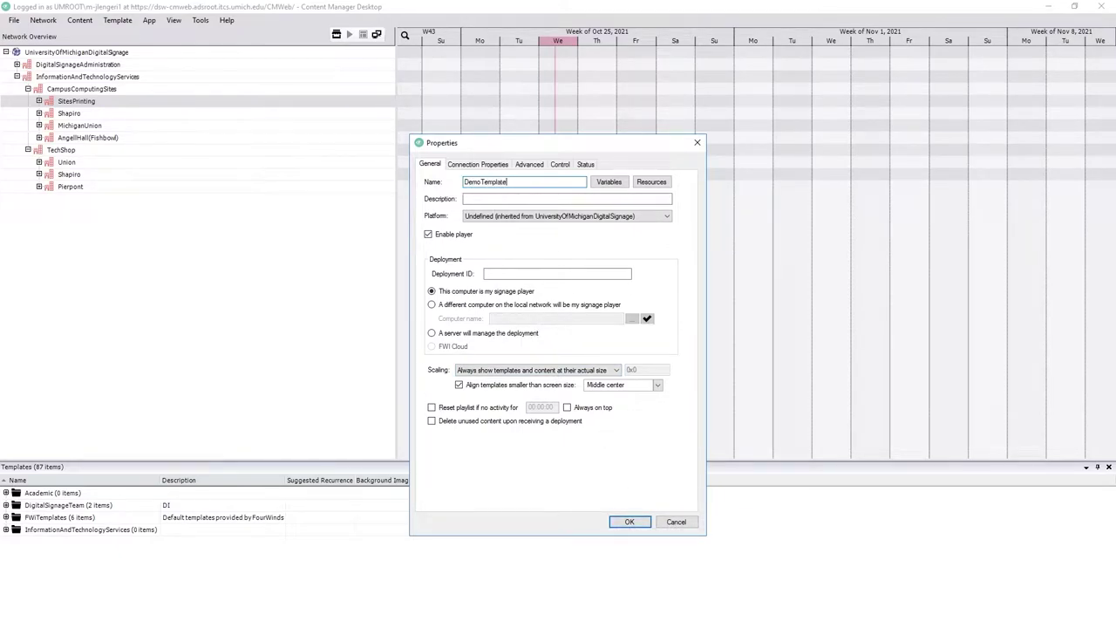
pyautogui.write('tes&Content')
pyautogui.press('Tab')
pyautogui.click(507, 197)
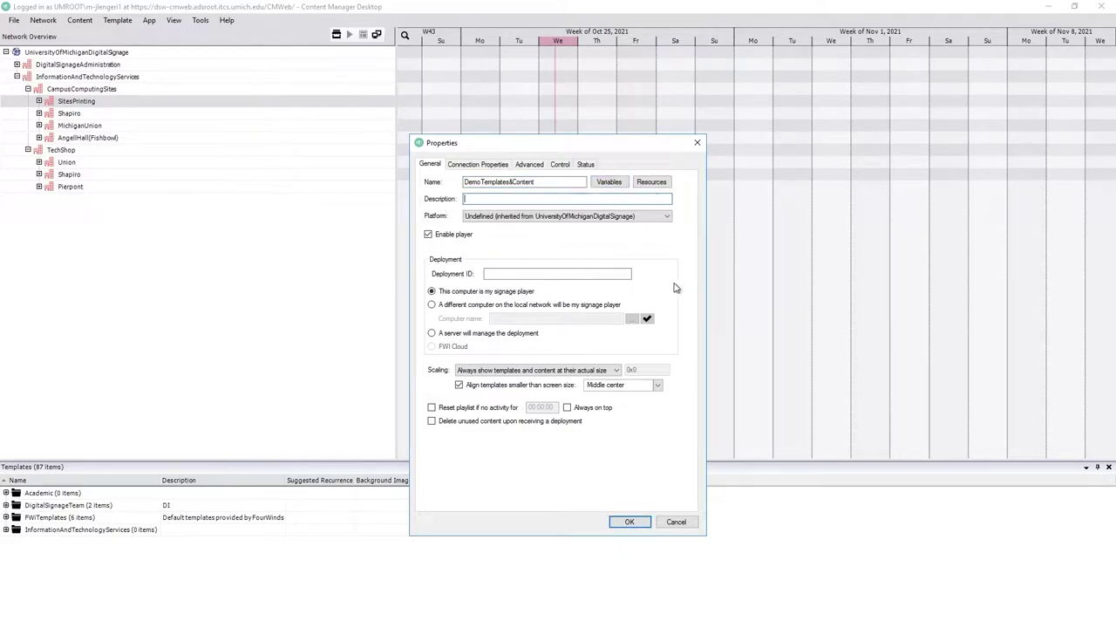
pyautogui.click(512, 273)
pyautogui.click(631, 522)
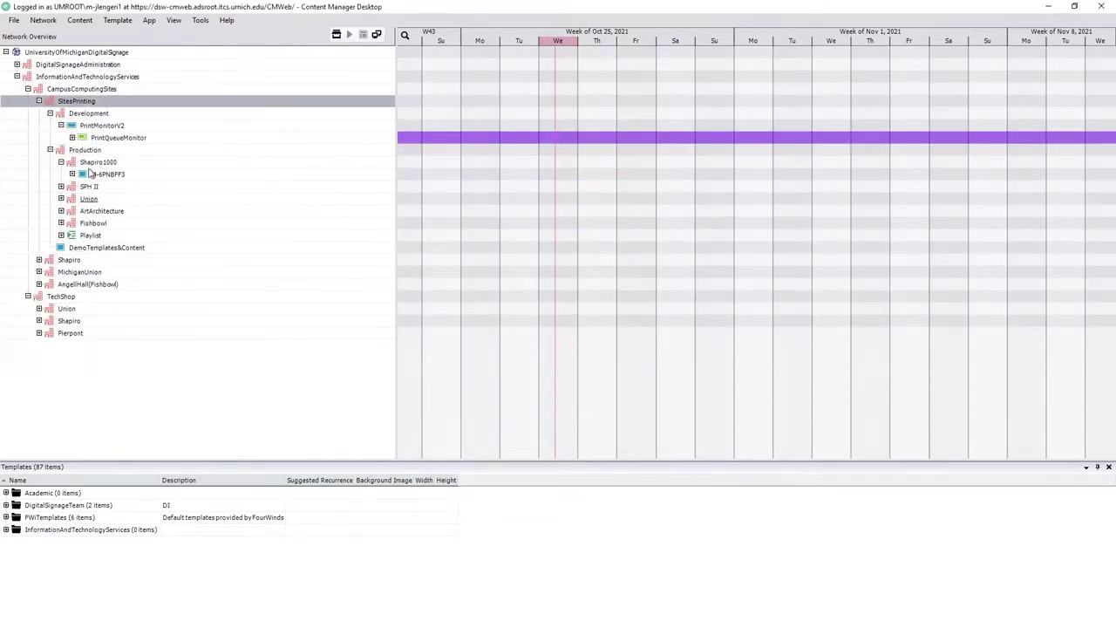
# - Collapse the Development group and dock the Templates panel on the left
pyautogui.click(91, 248)
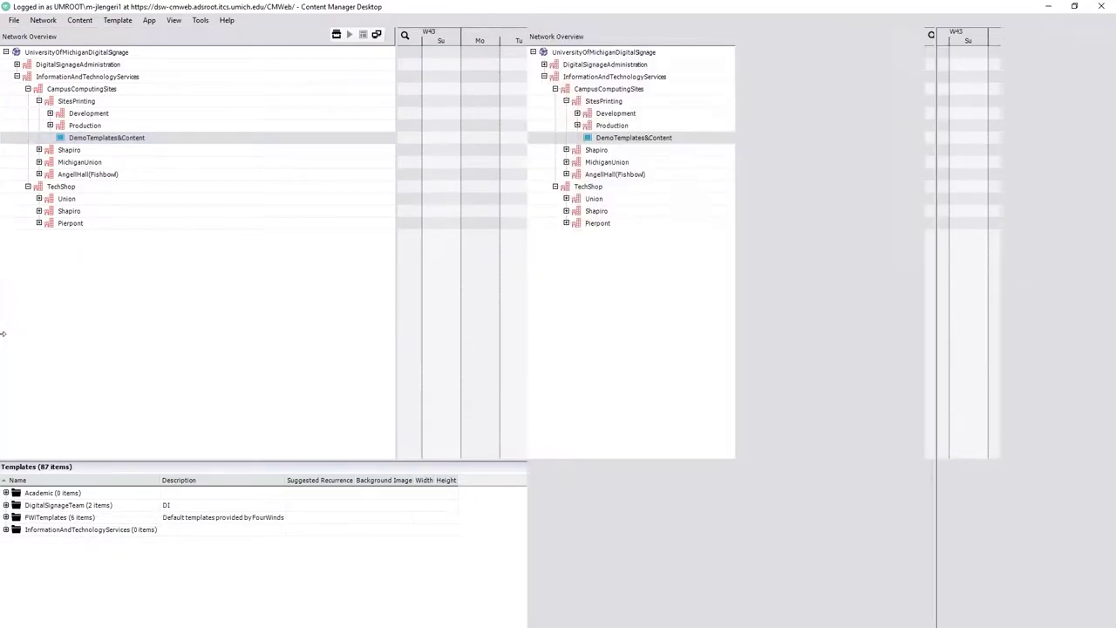
pyautogui.moveTo(939, 374); pyautogui.dragTo(214, 314)
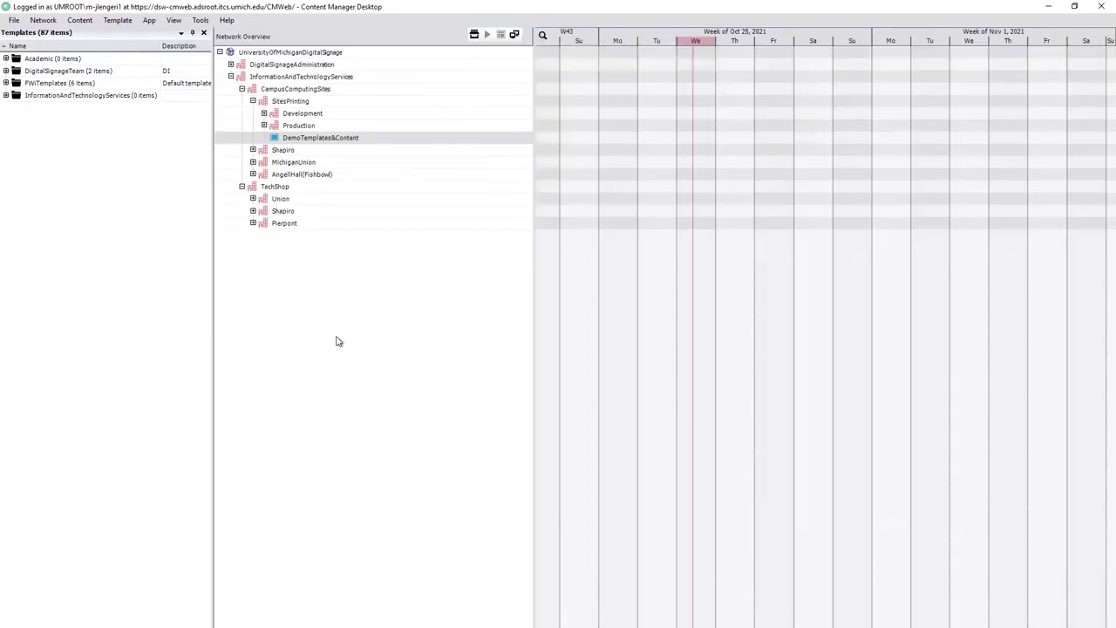
# - Browse the template folders, then expand InformationAndTechnologyServices > CampusComputingSites and select it
pyautogui.click(295, 53)
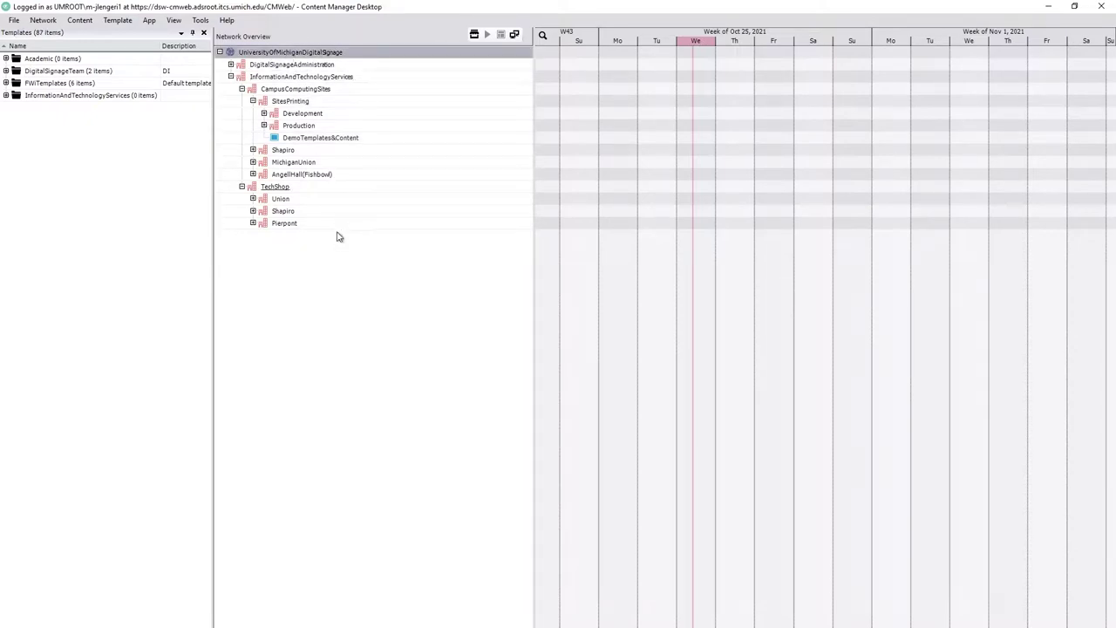
pyautogui.click(6, 59)
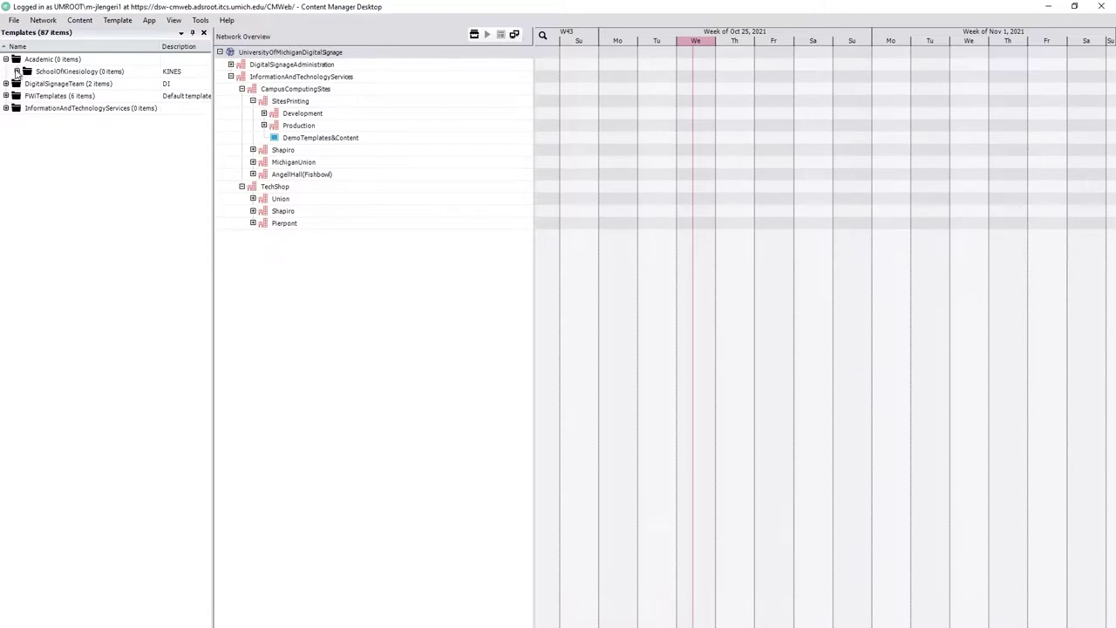
pyautogui.click(17, 71)
pyautogui.click(32, 84)
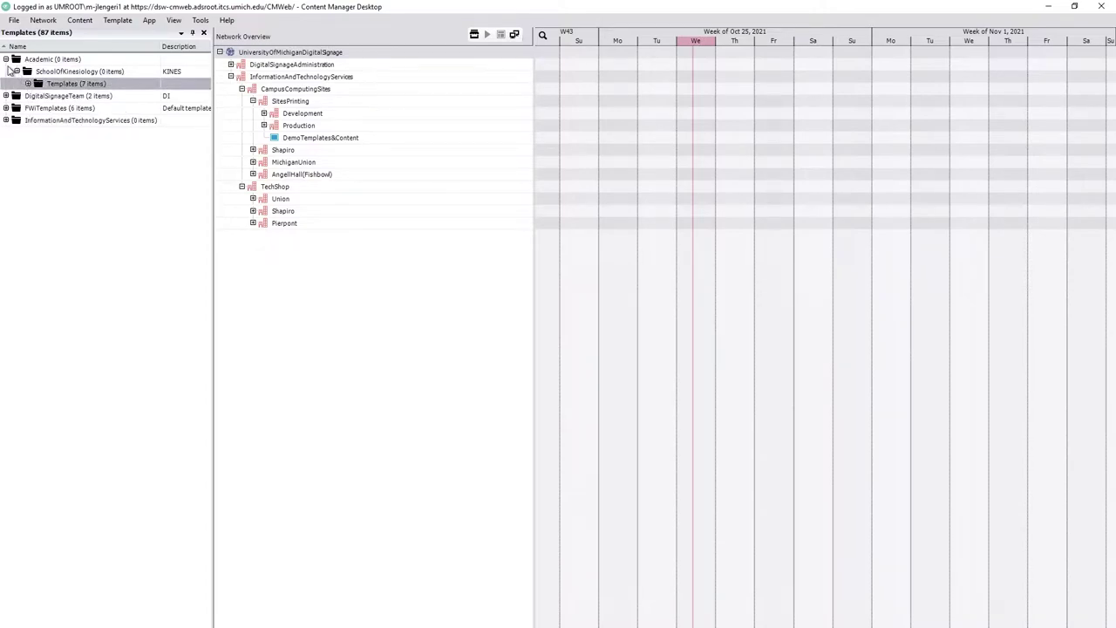
pyautogui.click(7, 58)
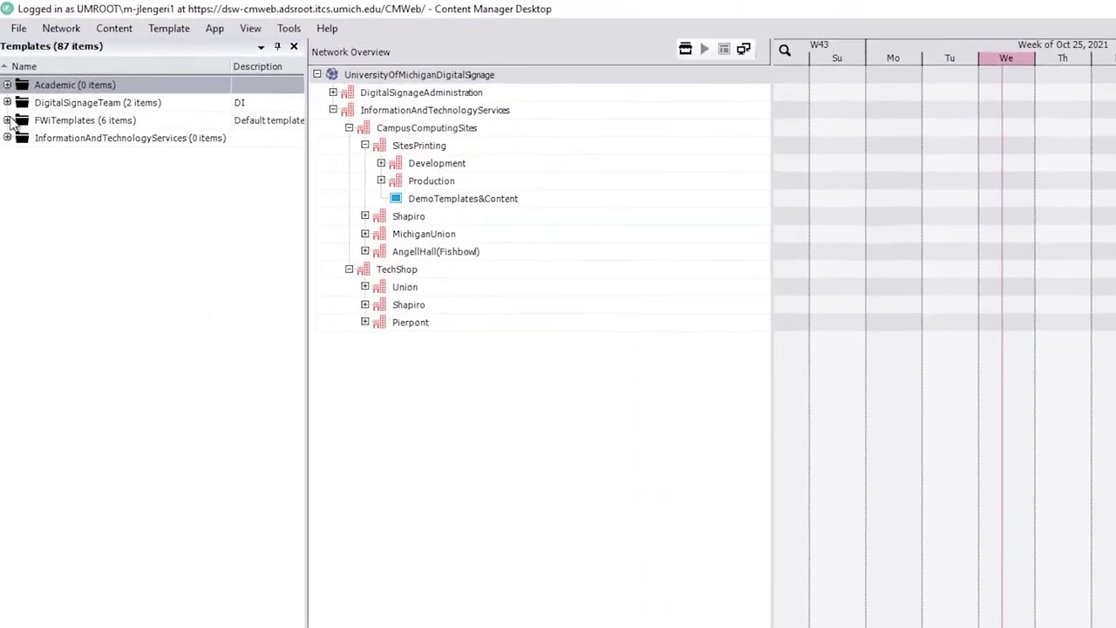
pyautogui.click(7, 137)
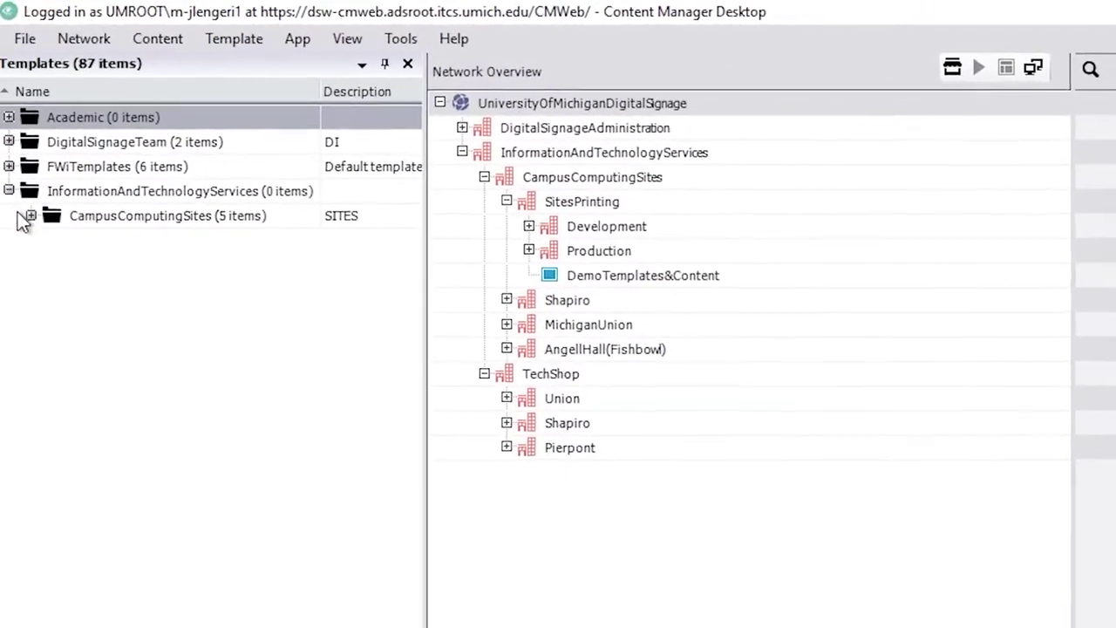
pyautogui.click(31, 216)
pyautogui.click(153, 215)
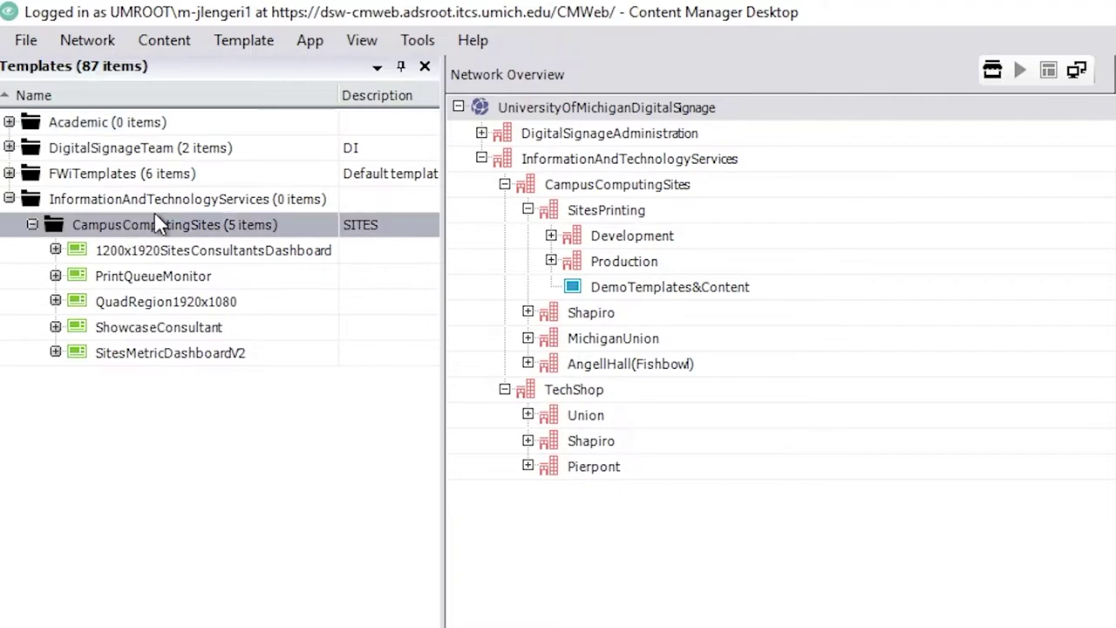
pyautogui.rightClick(206, 225)
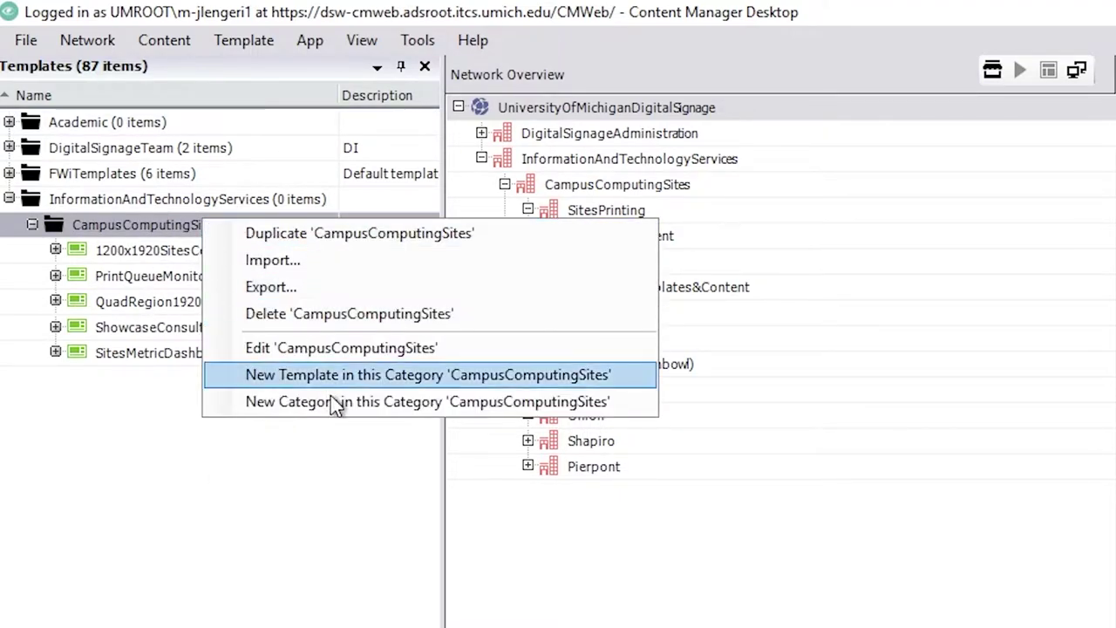
pyautogui.click(126, 228)
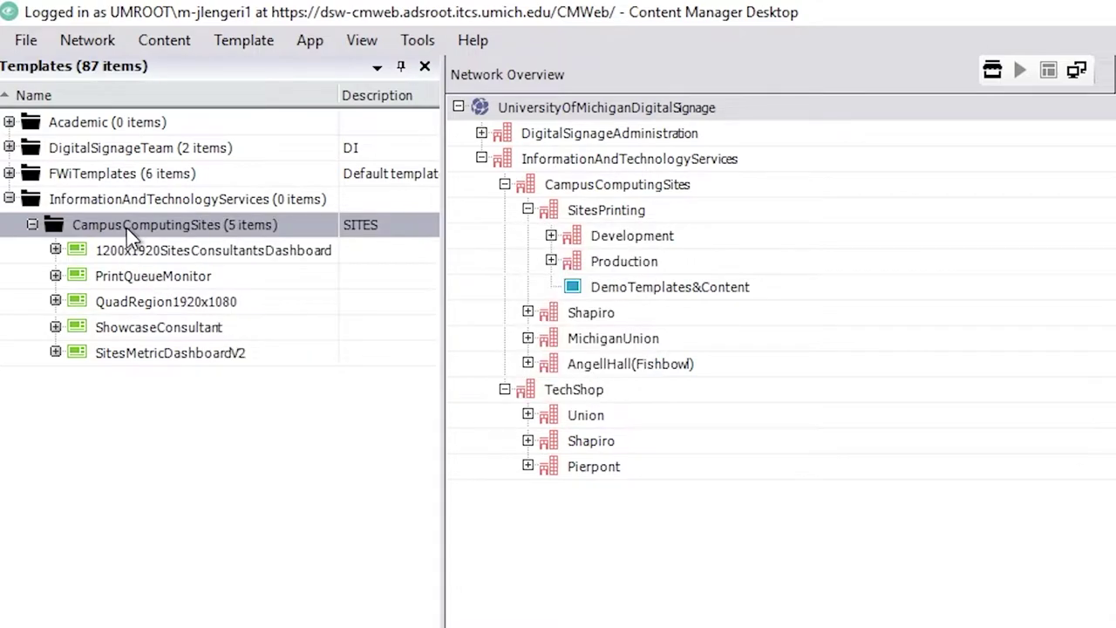
pyautogui.rightClick(76, 226)
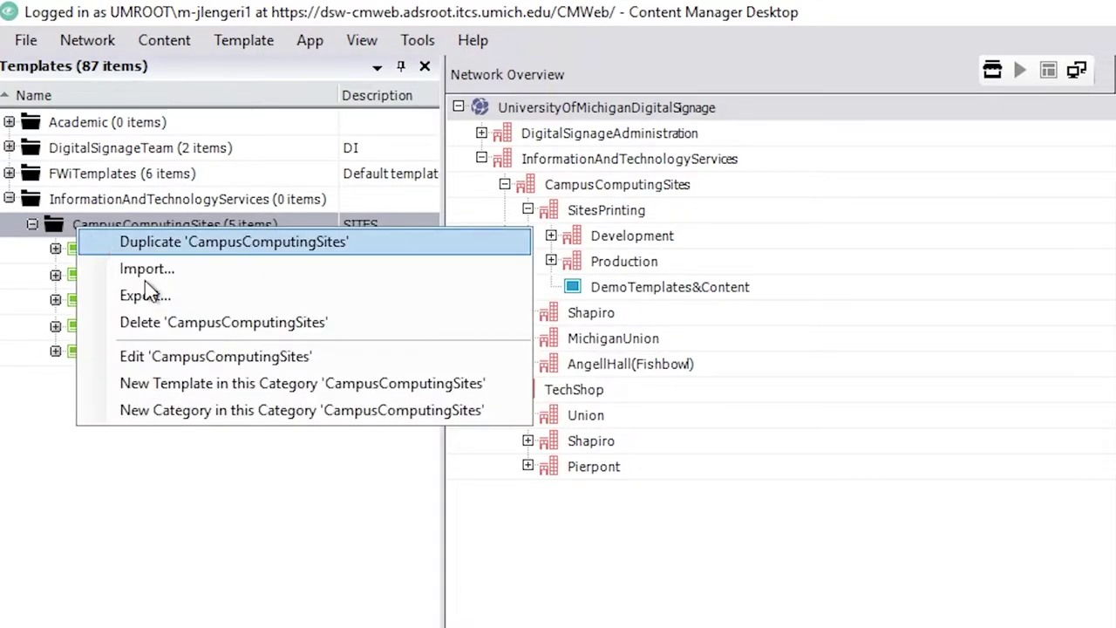
pyautogui.click(258, 384)
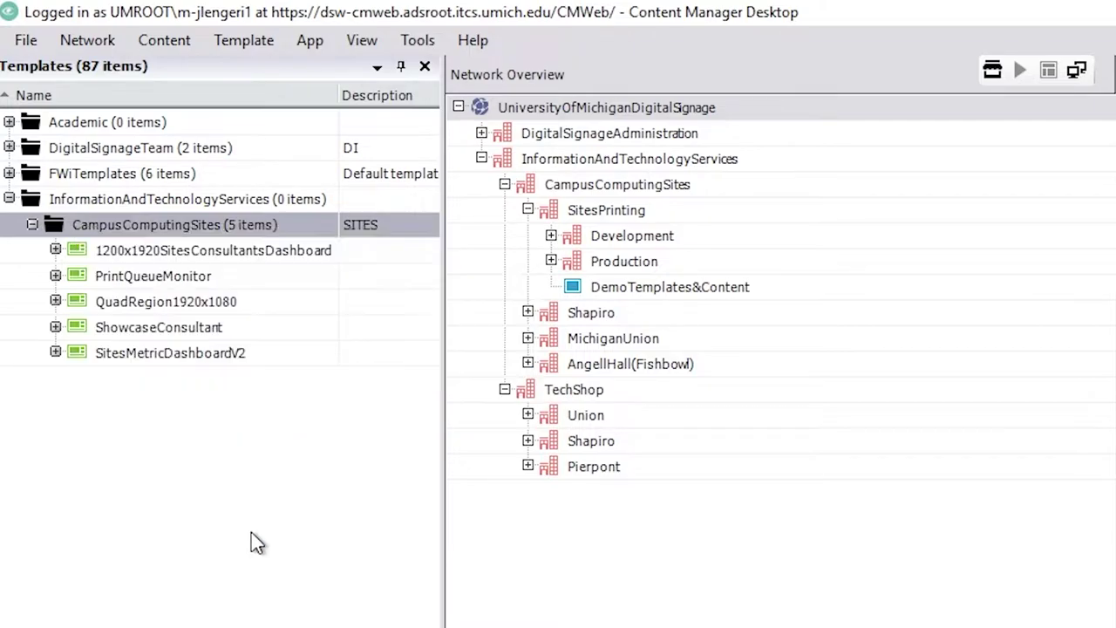
pyautogui.rightClick(163, 233)
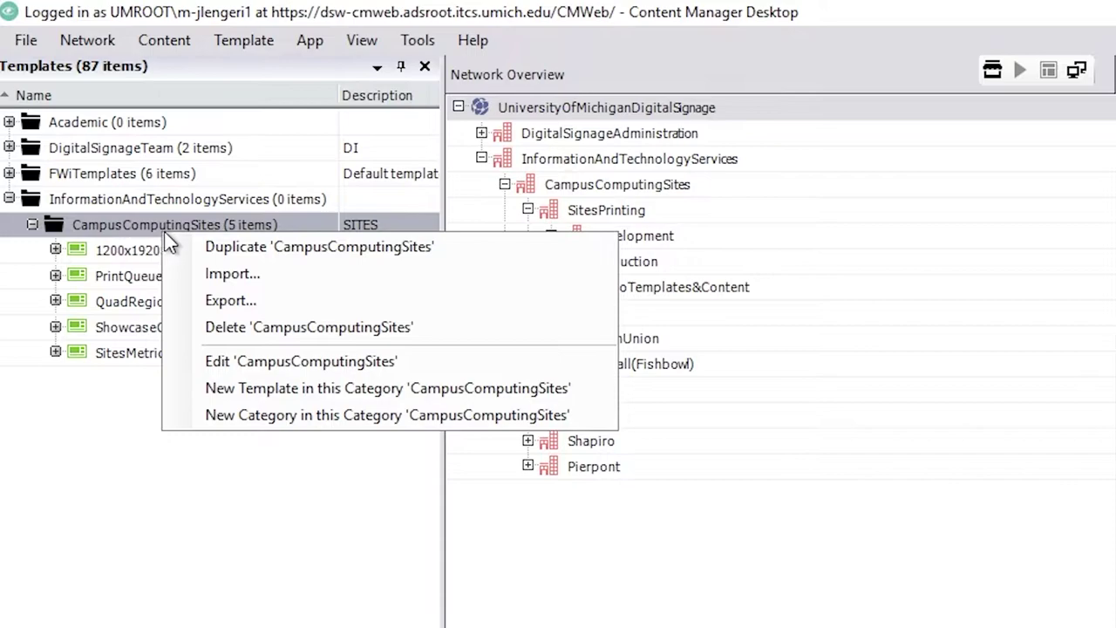
pyautogui.click(340, 619)
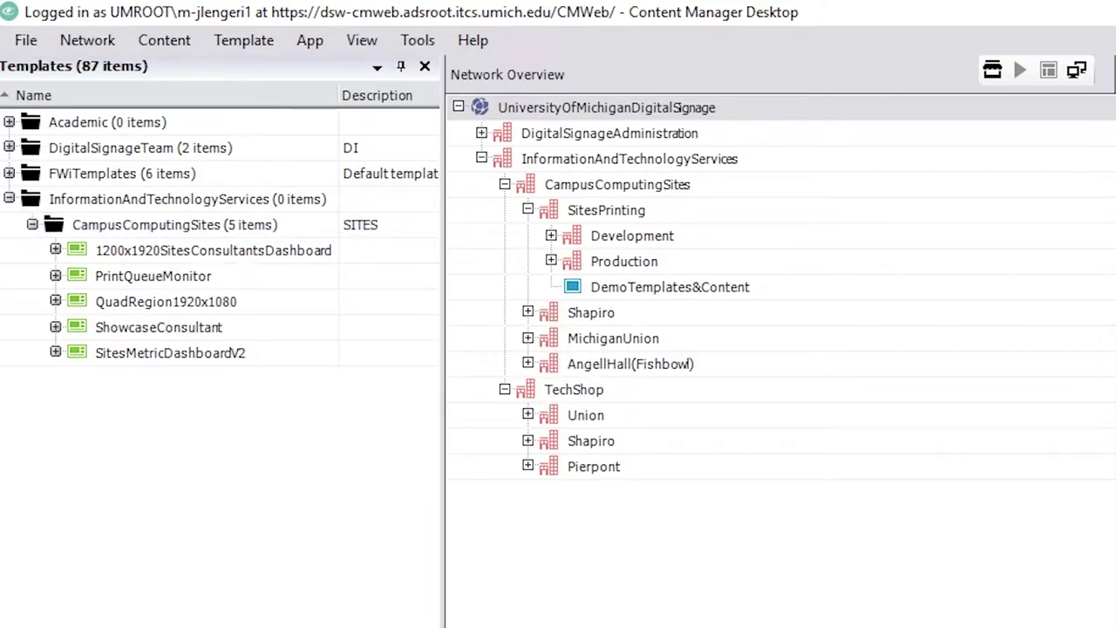
pyautogui.click(264, 44)
pyautogui.click(265, 43)
pyautogui.rightClick(147, 210)
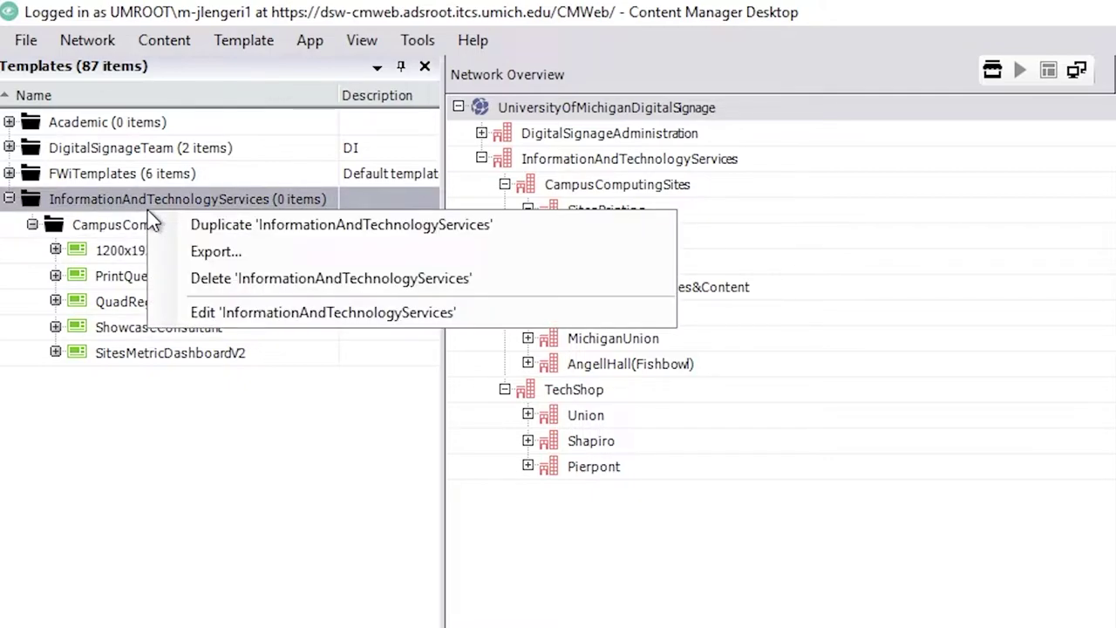
pyautogui.rightClick(96, 225)
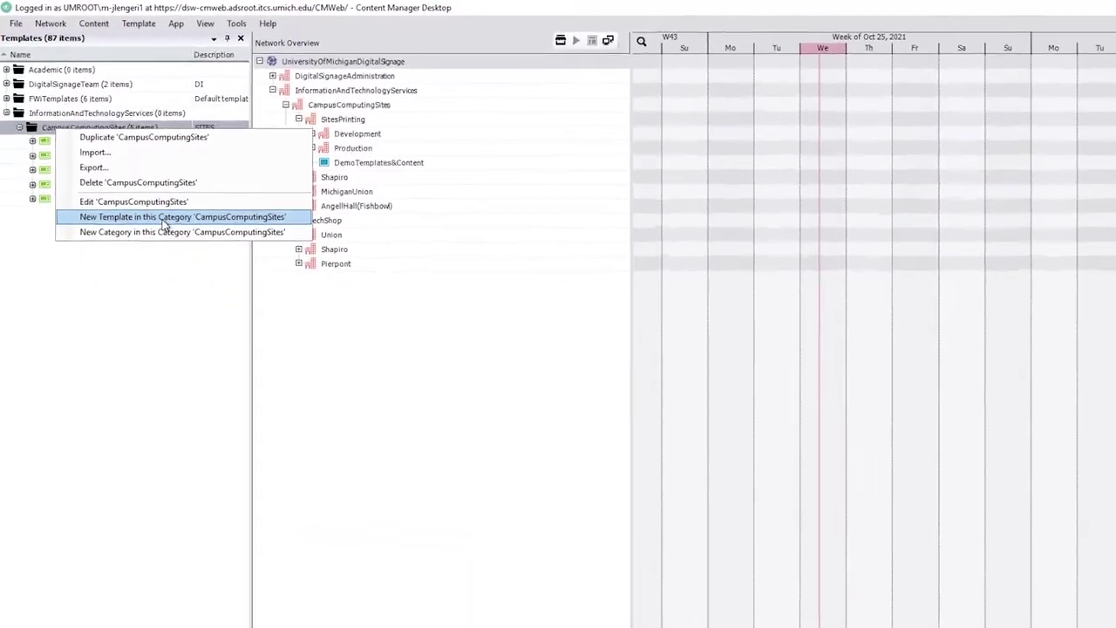
# - Create a new CampusComputingSites template named Demo3840x2160_3RegionSign
pyautogui.click(161, 218)
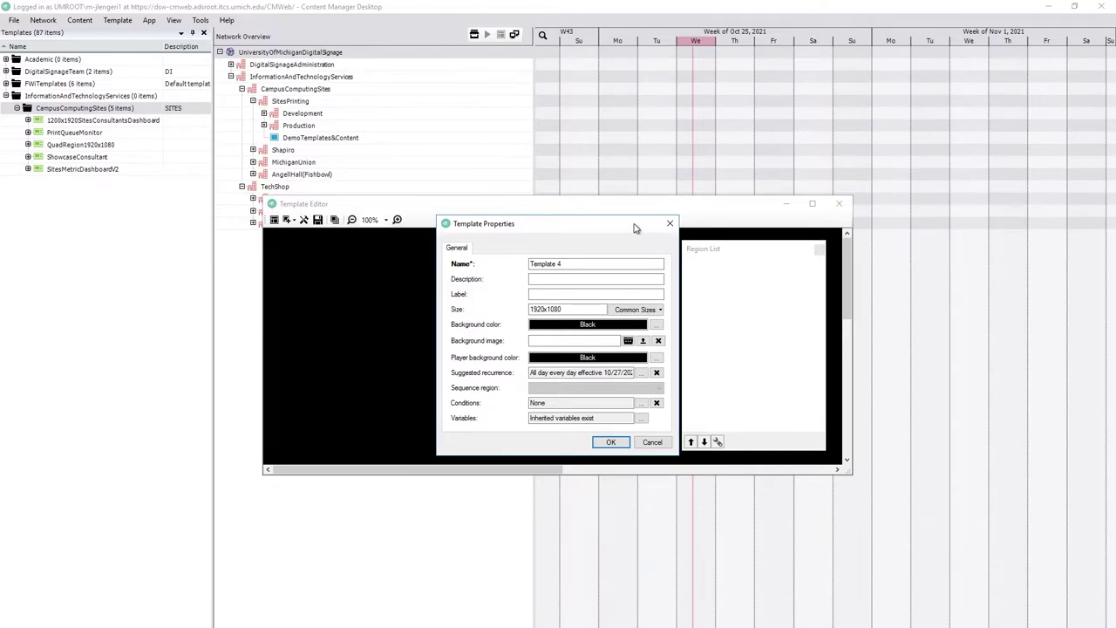
pyautogui.moveTo(580, 229); pyautogui.dragTo(704, 259)
pyautogui.doubleClick(853, 257)
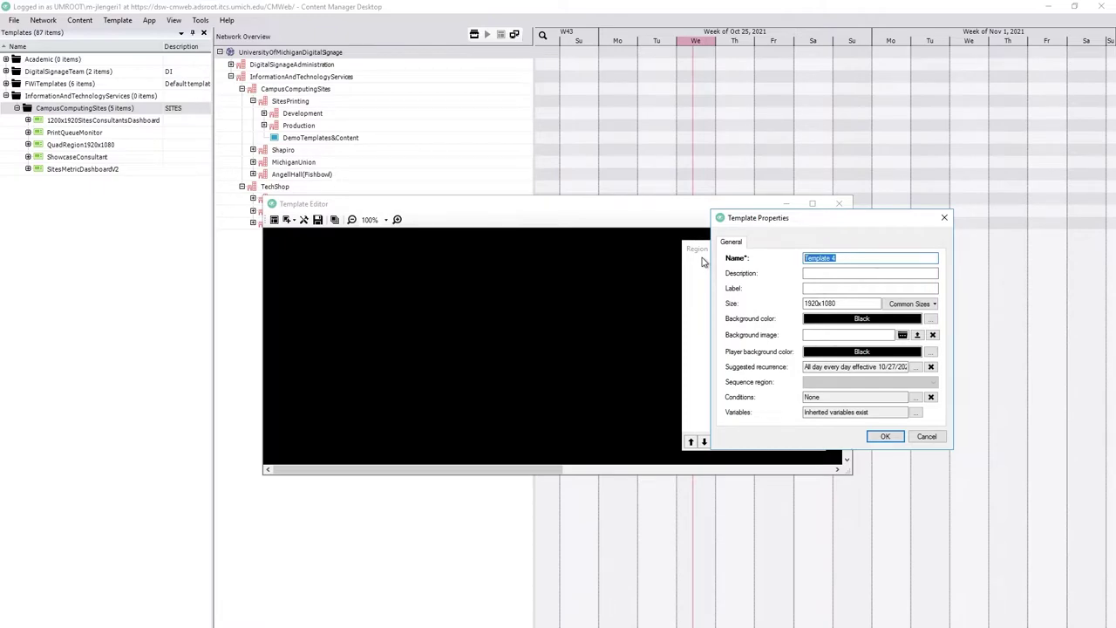
pyautogui.write('Demo')
pyautogui.write('167')
pyautogui.write('RegionSign')
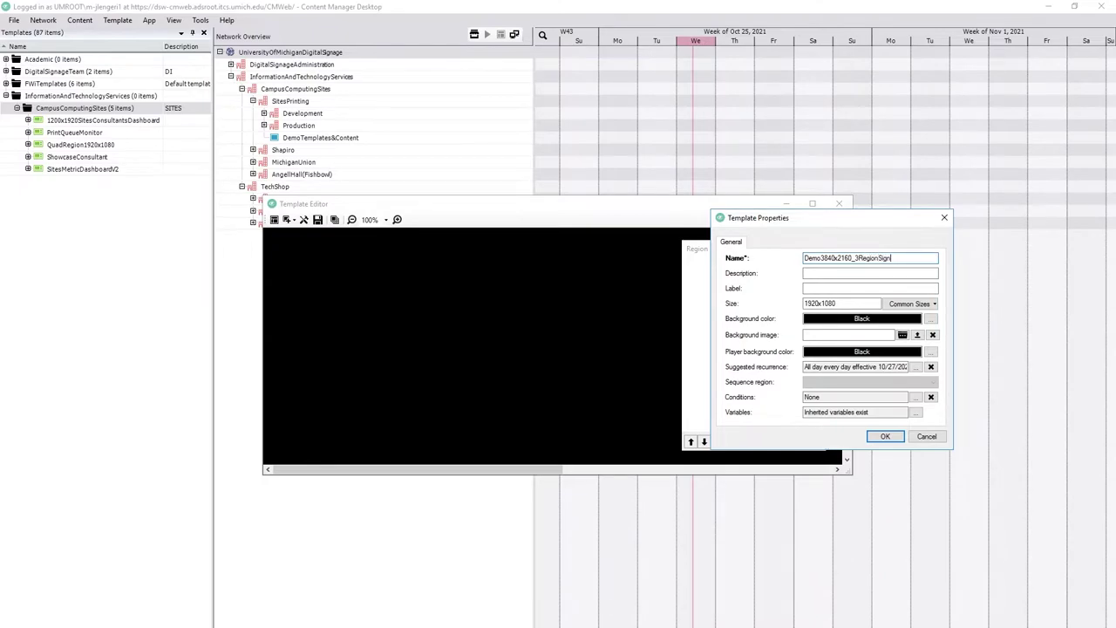
# - Give the template the description 'This is a demo, not serious'
pyautogui.click(819, 275)
pyautogui.write('This is a demo, not serious')
pyautogui.click(832, 289)
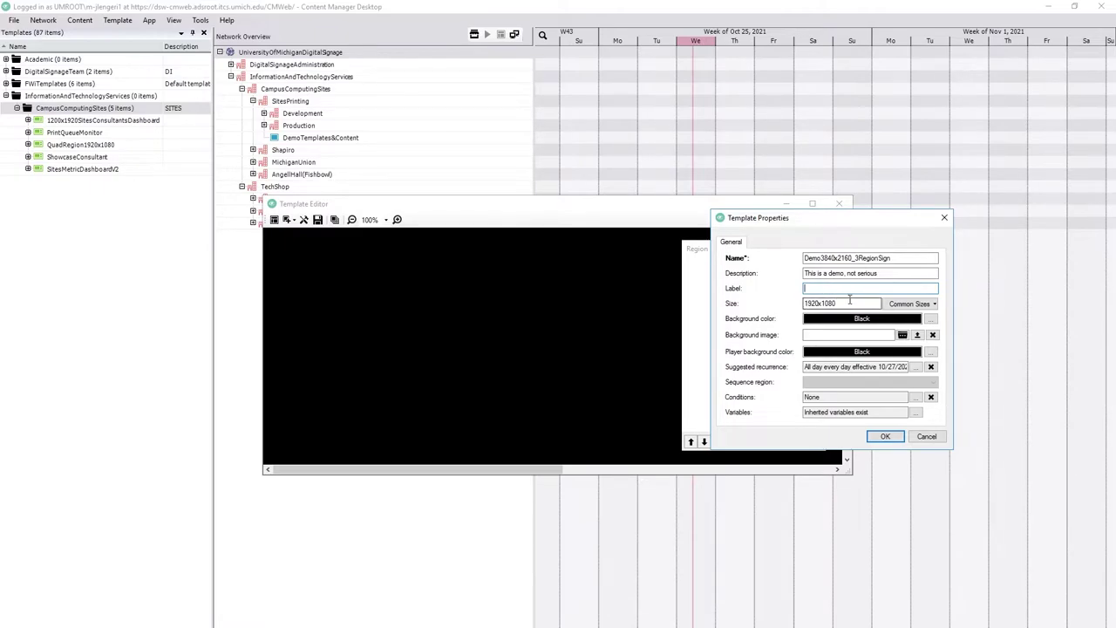
pyautogui.click(851, 304)
# - Replace the default 1920x1080 template size with 3840x2160
pyautogui.click(892, 305)
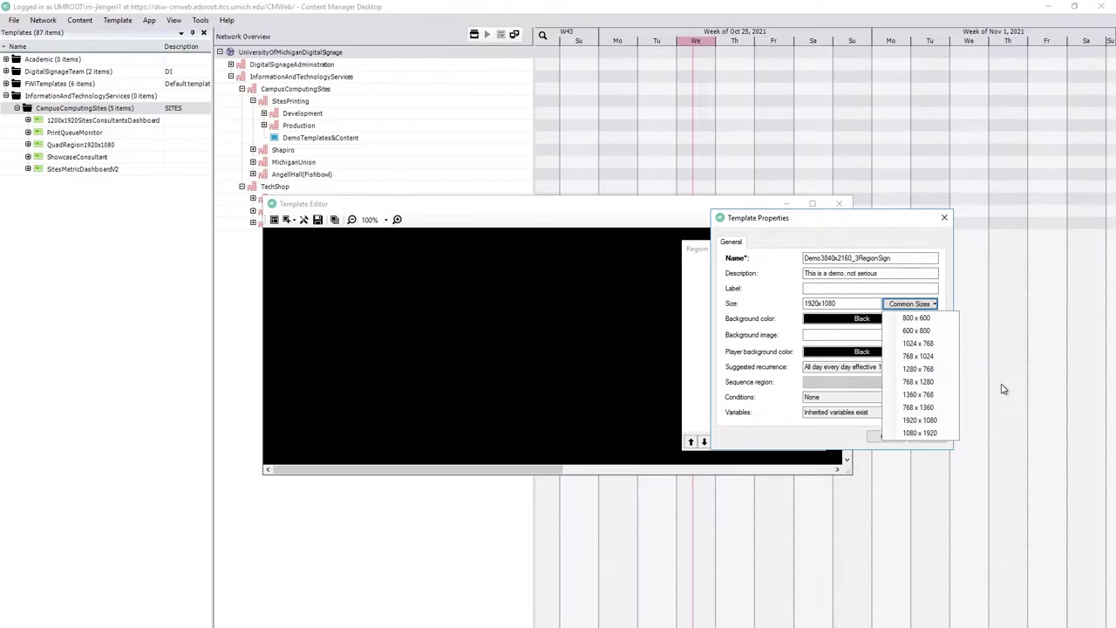
pyautogui.click(854, 300)
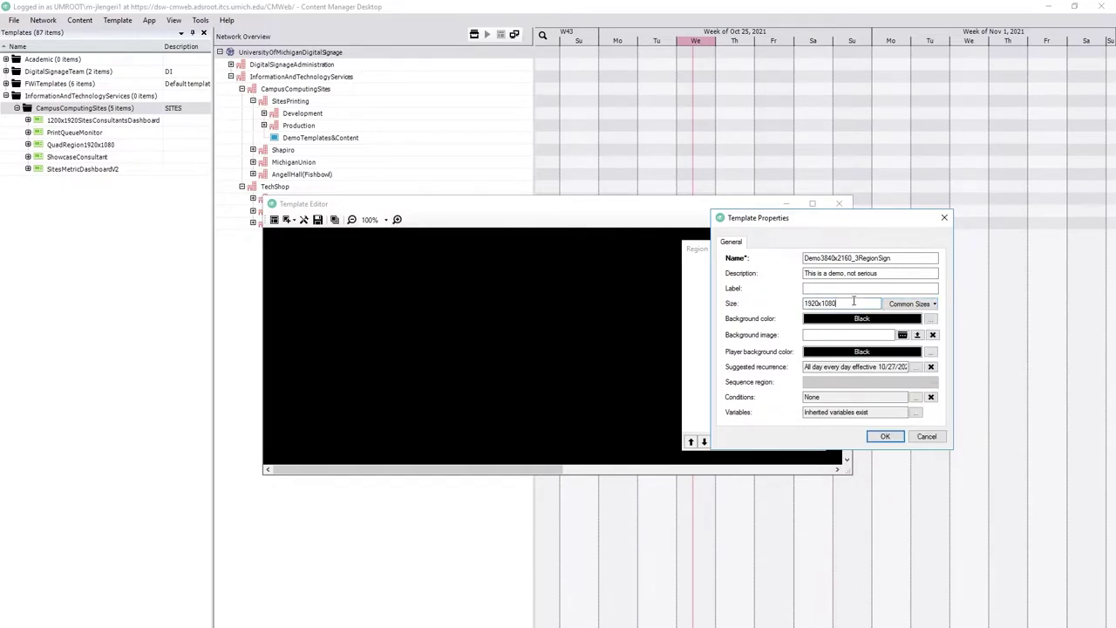
pyautogui.moveTo(853, 301); pyautogui.dragTo(734, 301)
pyautogui.write('352')
pyautogui.press('BackSpace')
pyautogui.press('BackSpace')
pyautogui.write('840x2160')
pyautogui.click(848, 333)
# - Set the template's background colour to brown
pyautogui.click(930, 318)
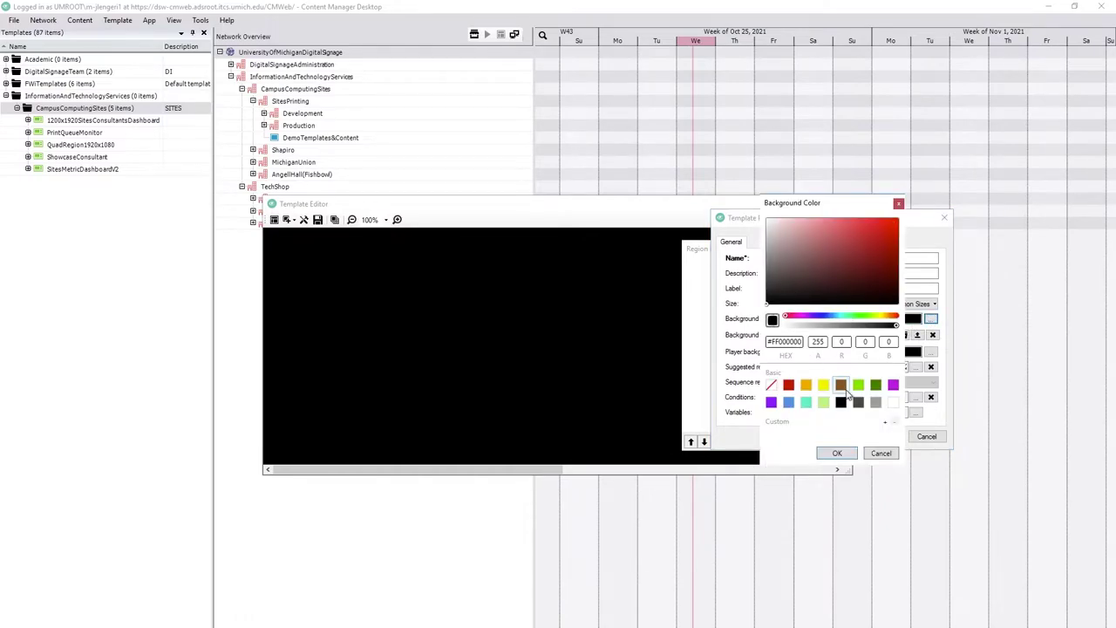
pyautogui.click(840, 385)
pyautogui.click(842, 452)
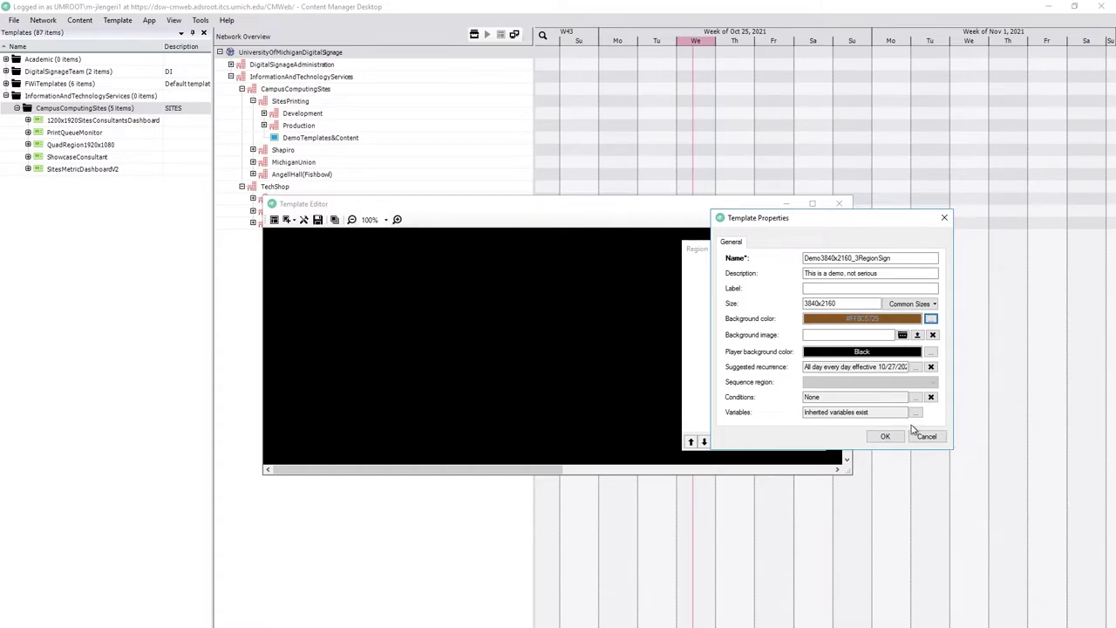
pyautogui.click(836, 302)
# - Confirm Template Properties to open the empty brown 3840x2160 canvas
pyautogui.click(884, 437)
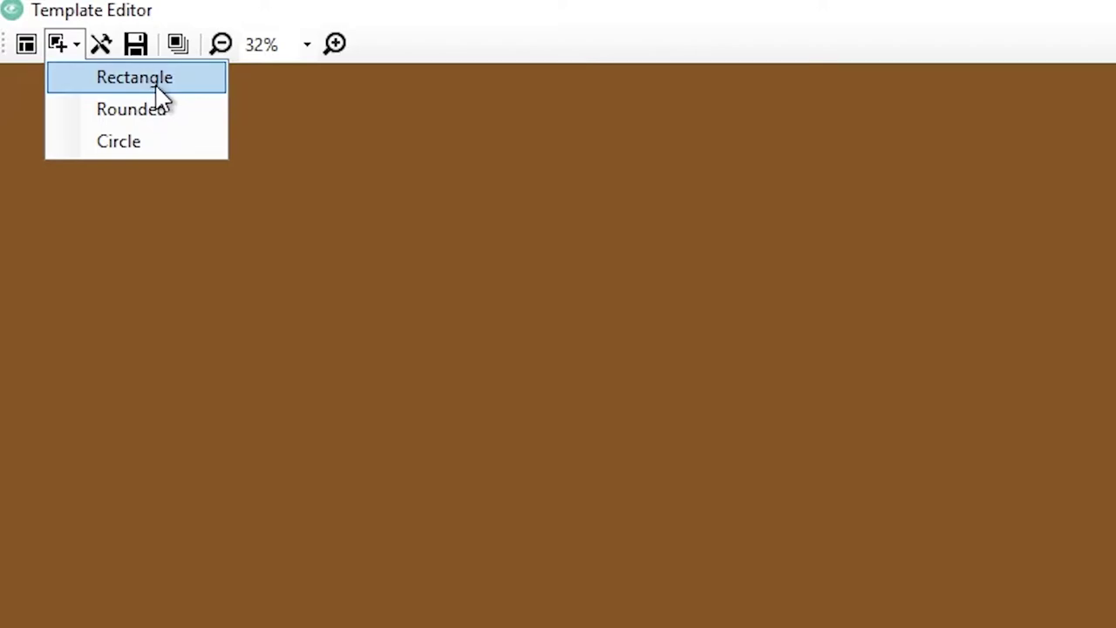
# - Add a rectangular region and enlarge it to about 1353 x 1075
pyautogui.click(156, 87)
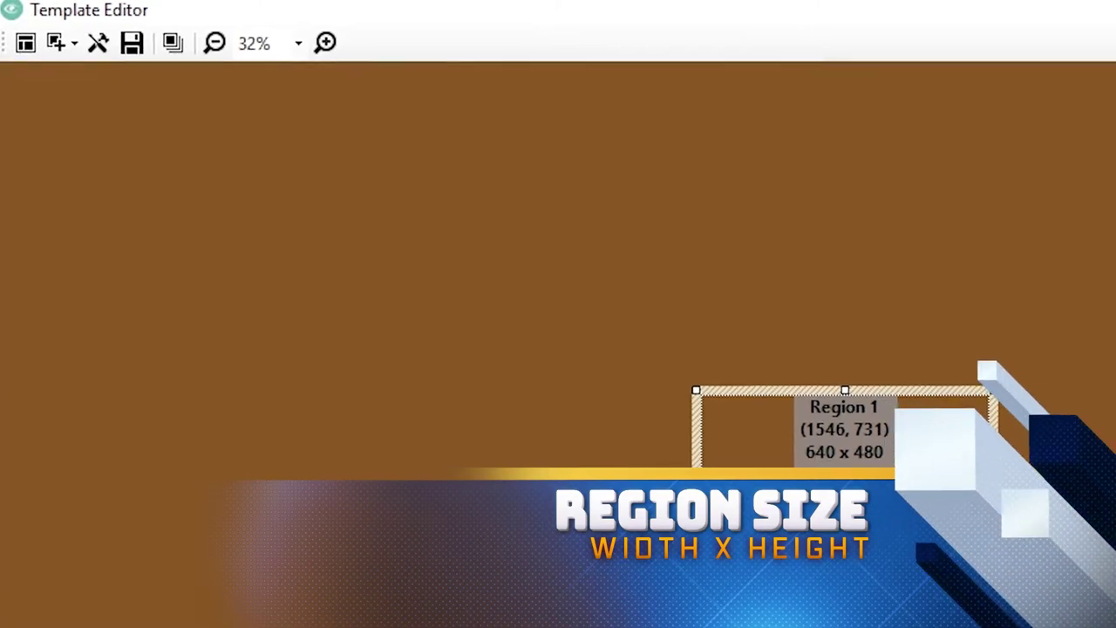
pyautogui.moveTo(993, 613); pyautogui.dragTo(1115, 627)
pyautogui.moveTo(957, 595); pyautogui.dragTo(849, 625)
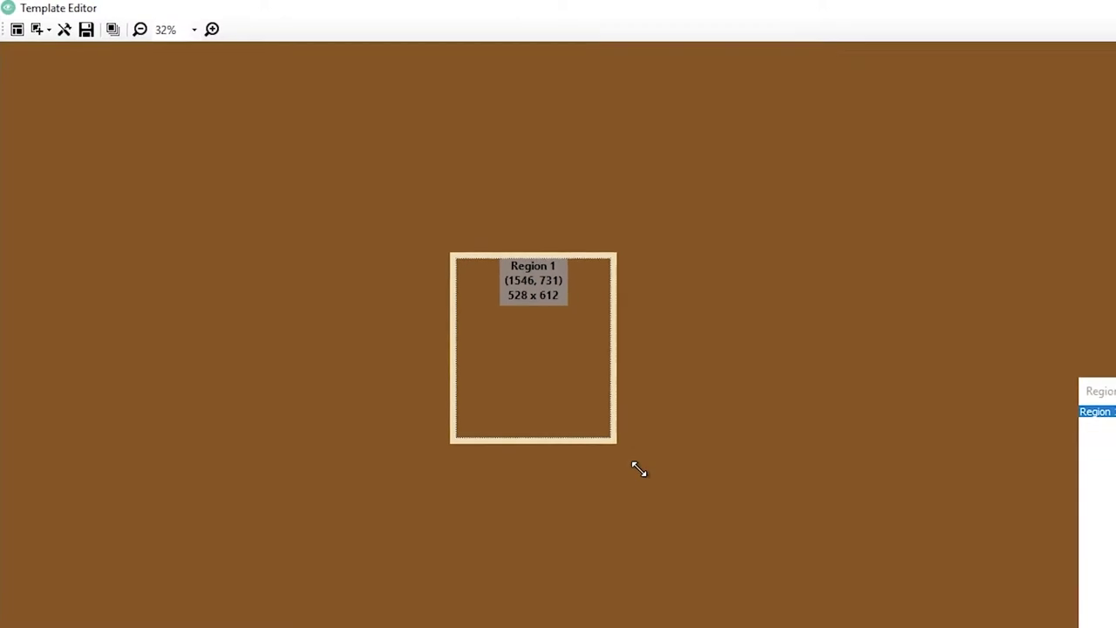
pyautogui.moveTo(646, 474); pyautogui.dragTo(863, 581)
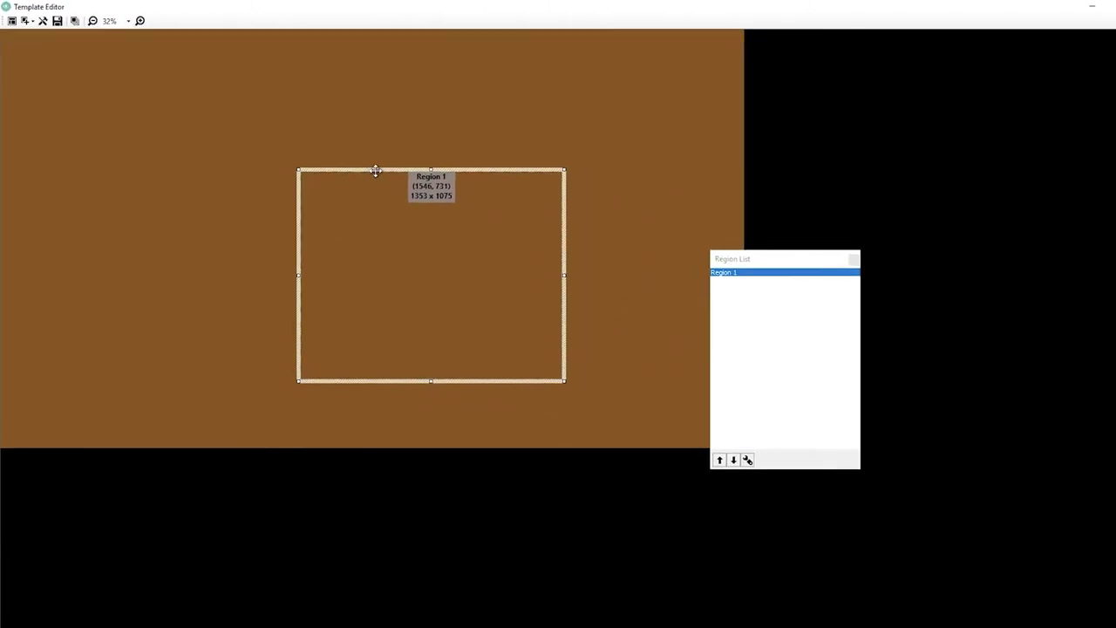
# - At 50% zoom, move the region to 640, 444 and narrow it to 1222 x 1074
pyautogui.click(139, 20)
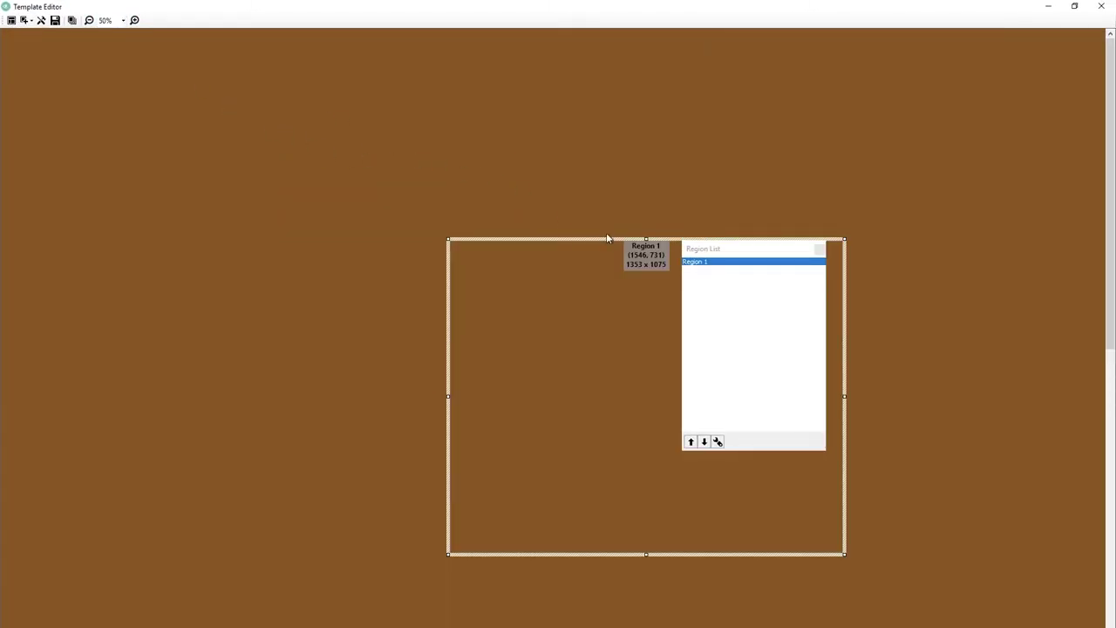
pyautogui.moveTo(603, 239); pyautogui.dragTo(340, 156)
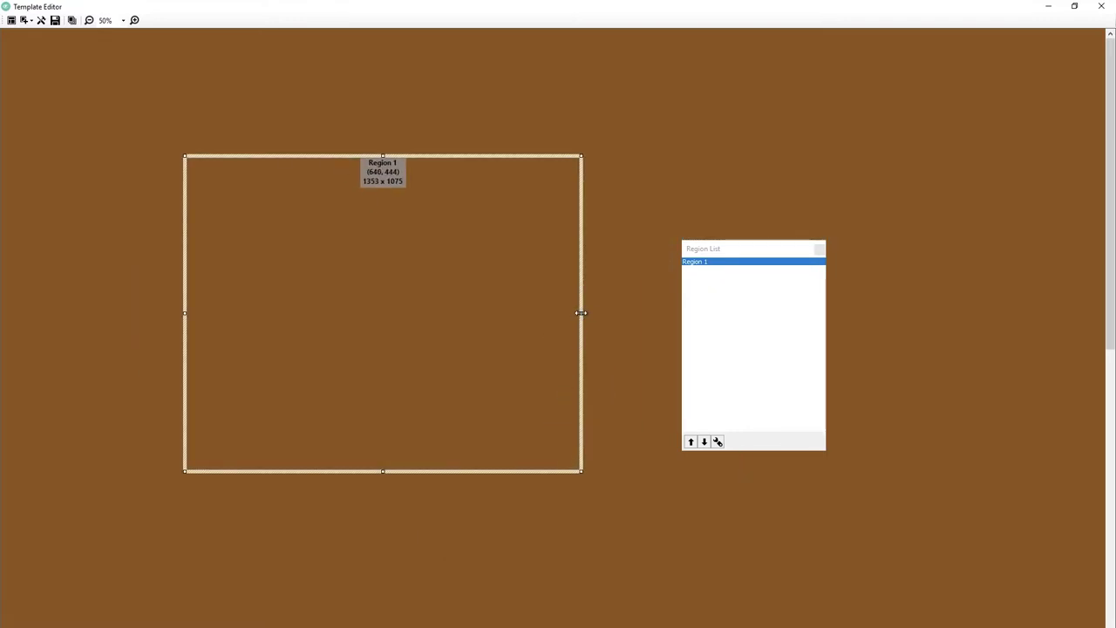
pyautogui.moveTo(581, 312); pyautogui.dragTo(543, 307)
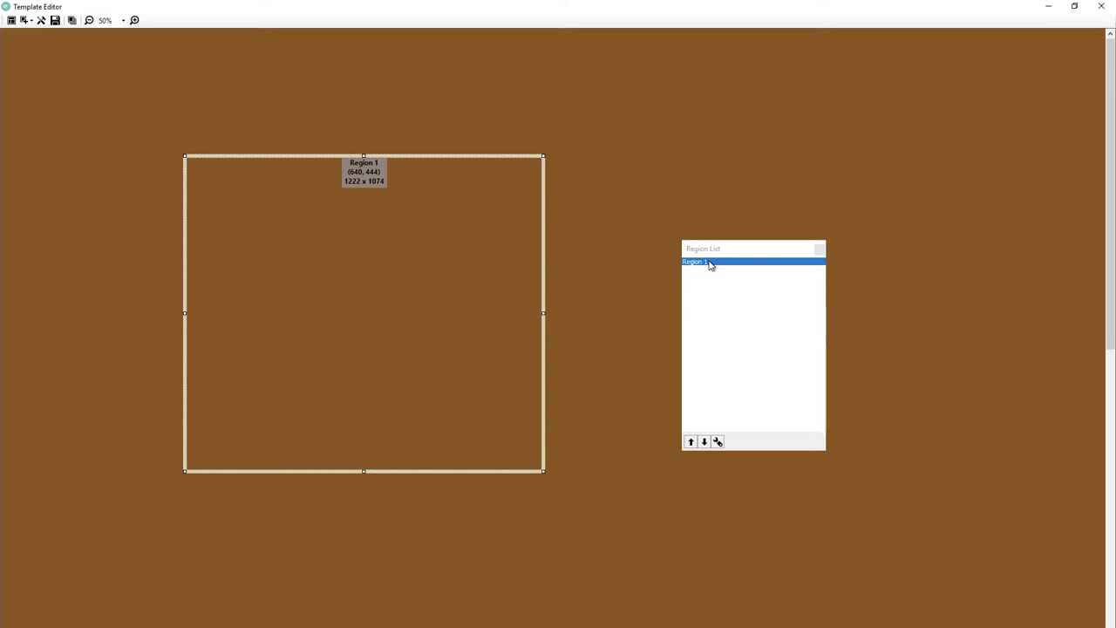
pyautogui.rightClick(375, 197)
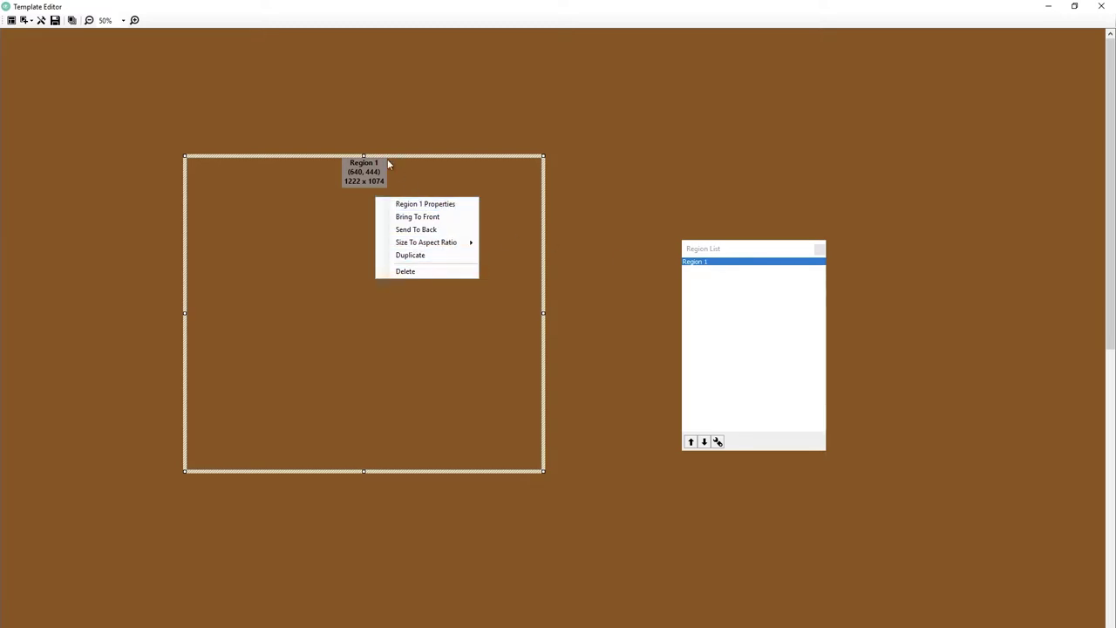
pyautogui.click(720, 261)
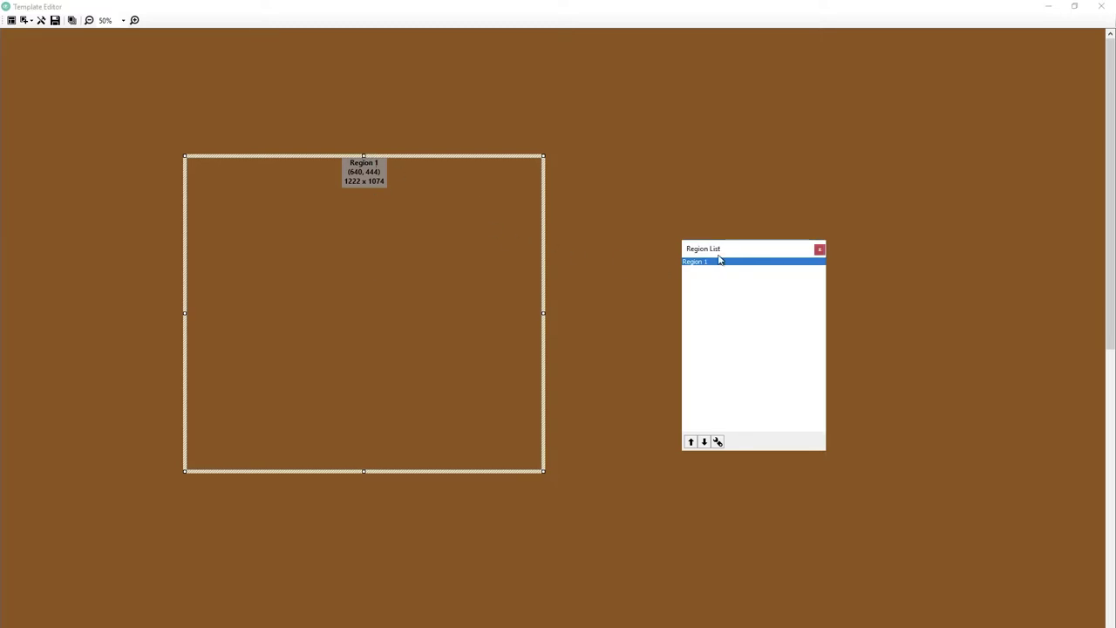
pyautogui.moveTo(715, 254); pyautogui.dragTo(830, 231)
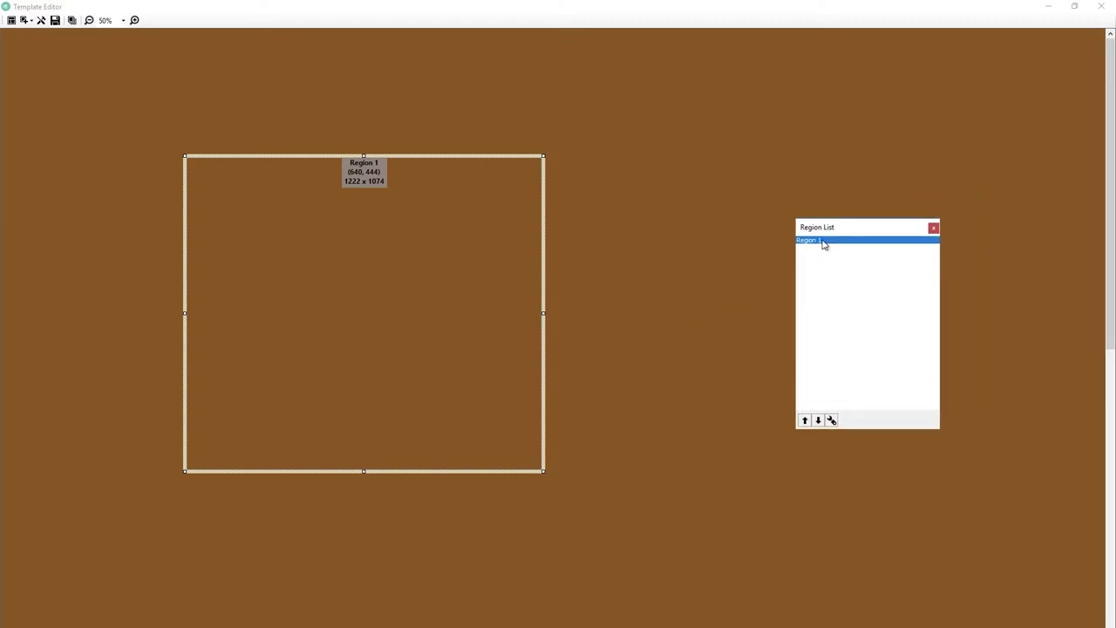
# - Set Region 1's location to 0,0 in its properties
pyautogui.doubleClick(823, 241)
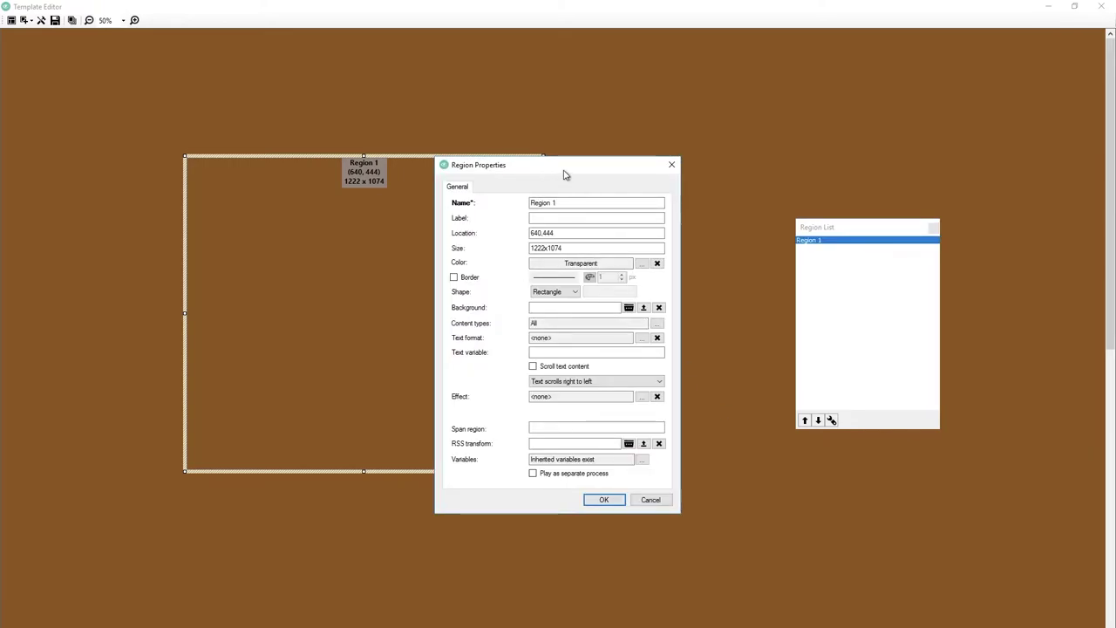
pyautogui.moveTo(563, 175); pyautogui.dragTo(904, 192)
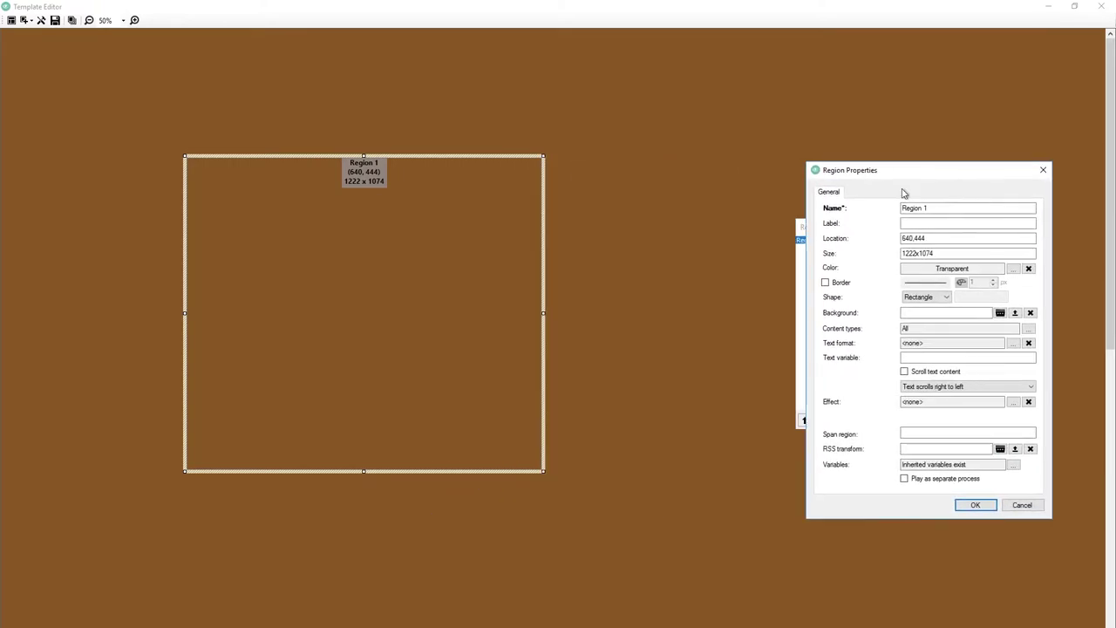
pyautogui.doubleClick(911, 238)
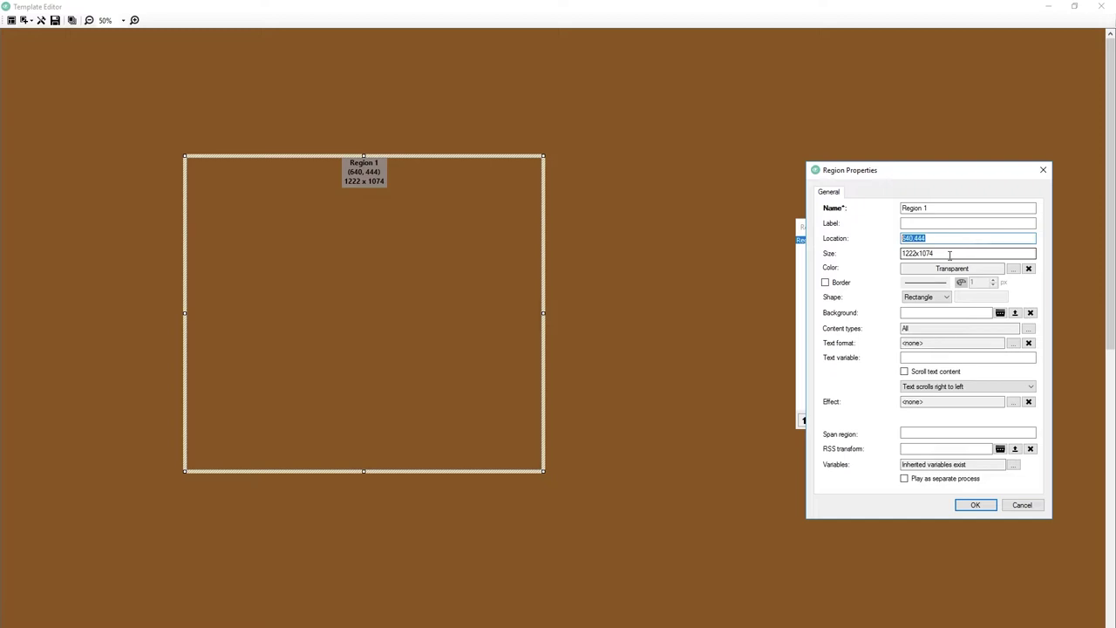
pyautogui.write('0,0')
pyautogui.press('Return')
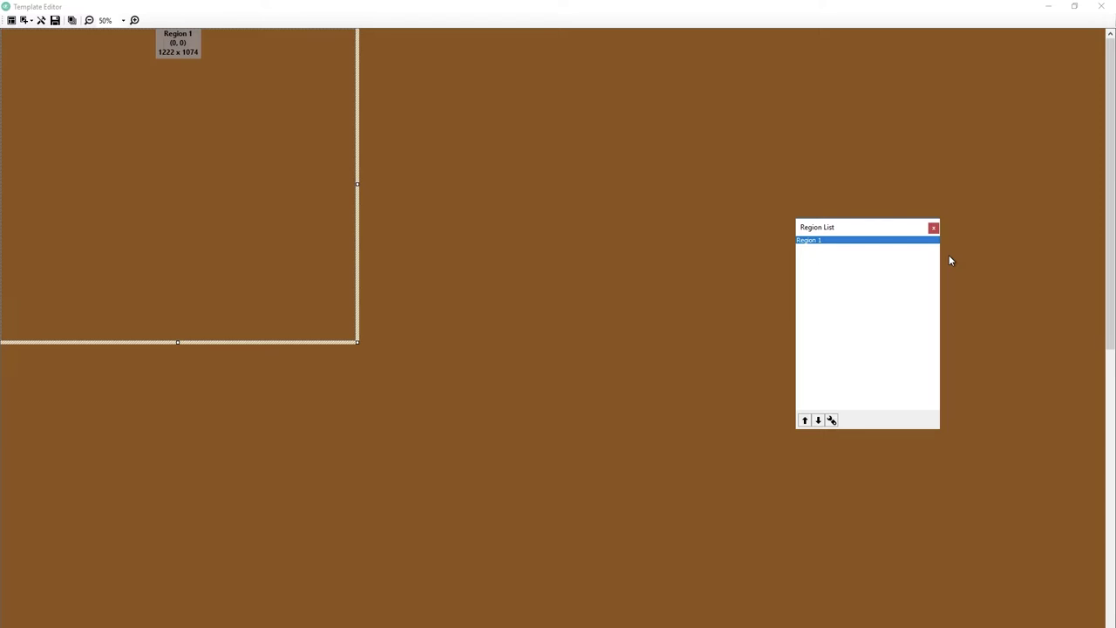
# - Resize Region 1 to 3840x2160 and bring up its fill colour chooser
pyautogui.doubleClick(817, 240)
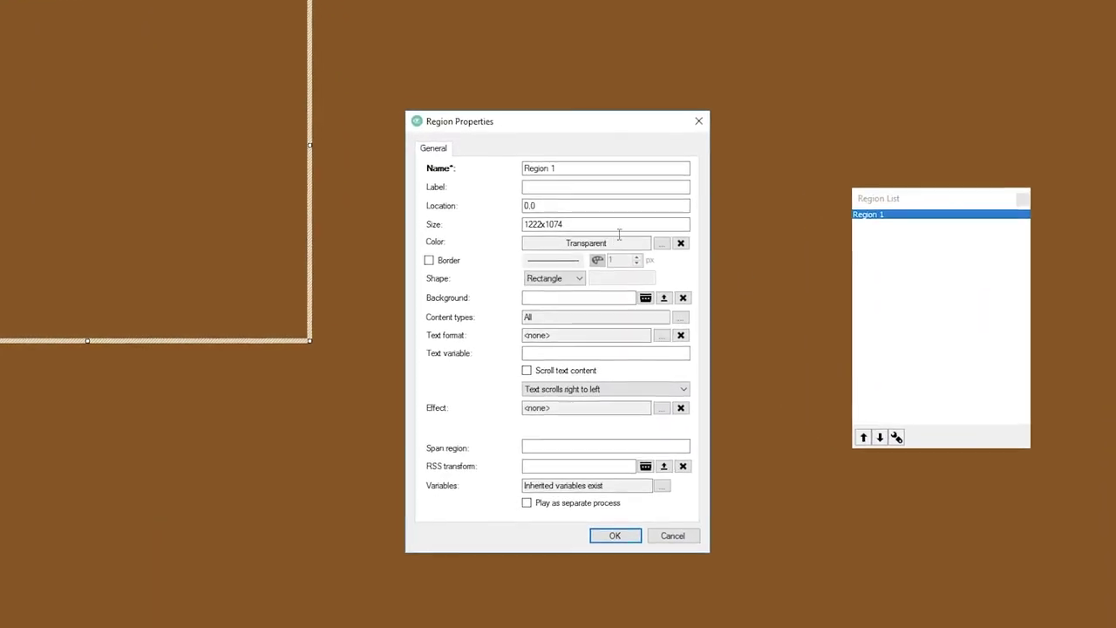
pyautogui.click(608, 226)
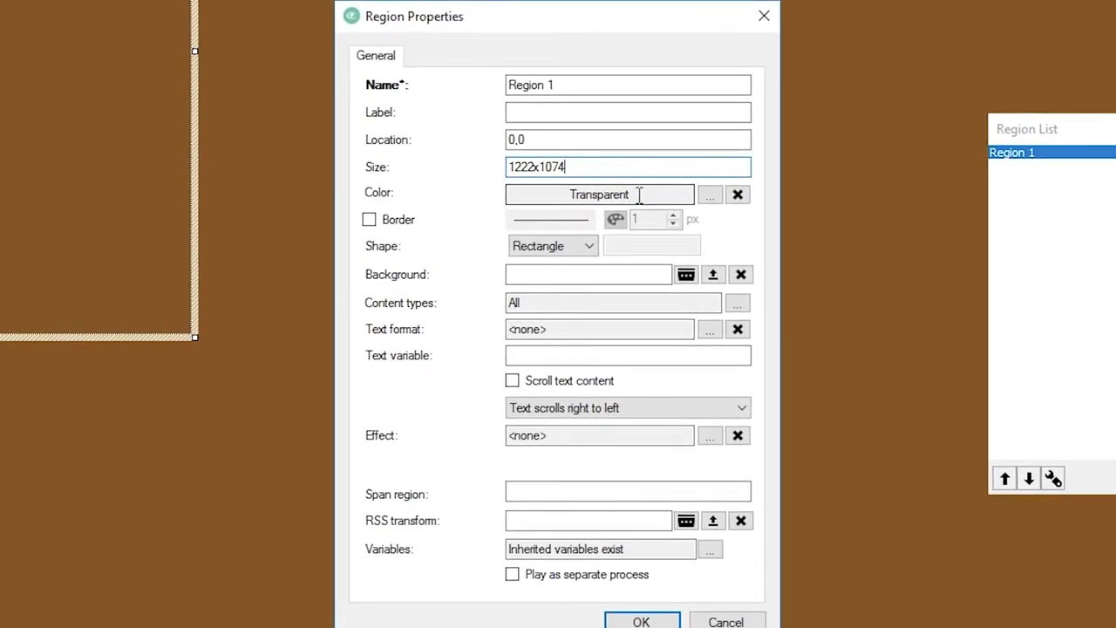
pyautogui.moveTo(568, 167); pyautogui.dragTo(323, 143)
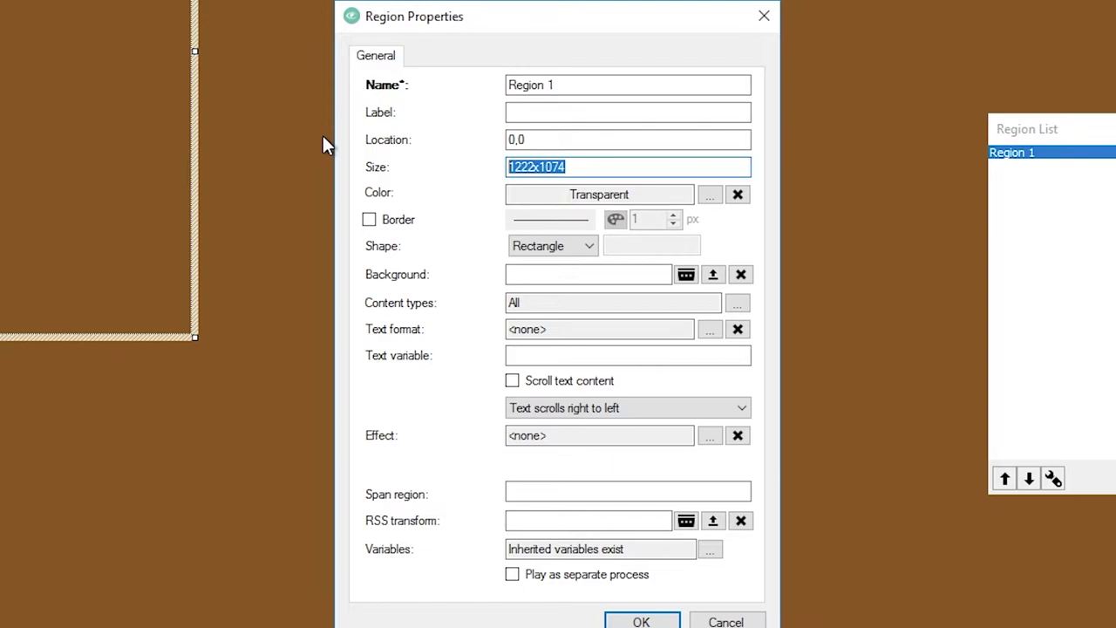
pyautogui.write('3840x')
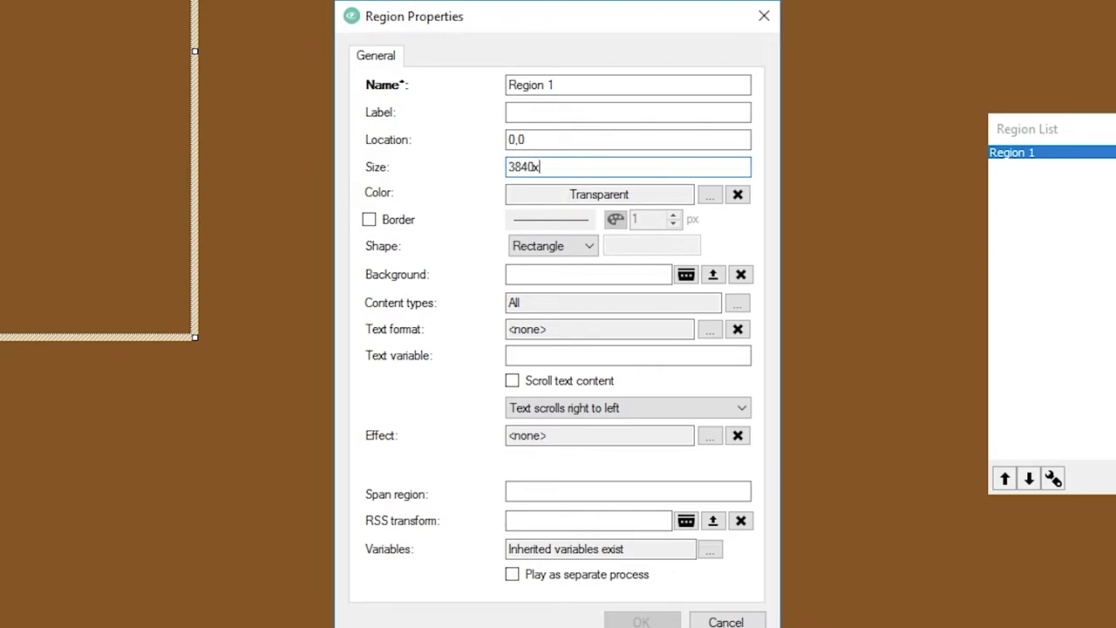
pyautogui.write('2160')
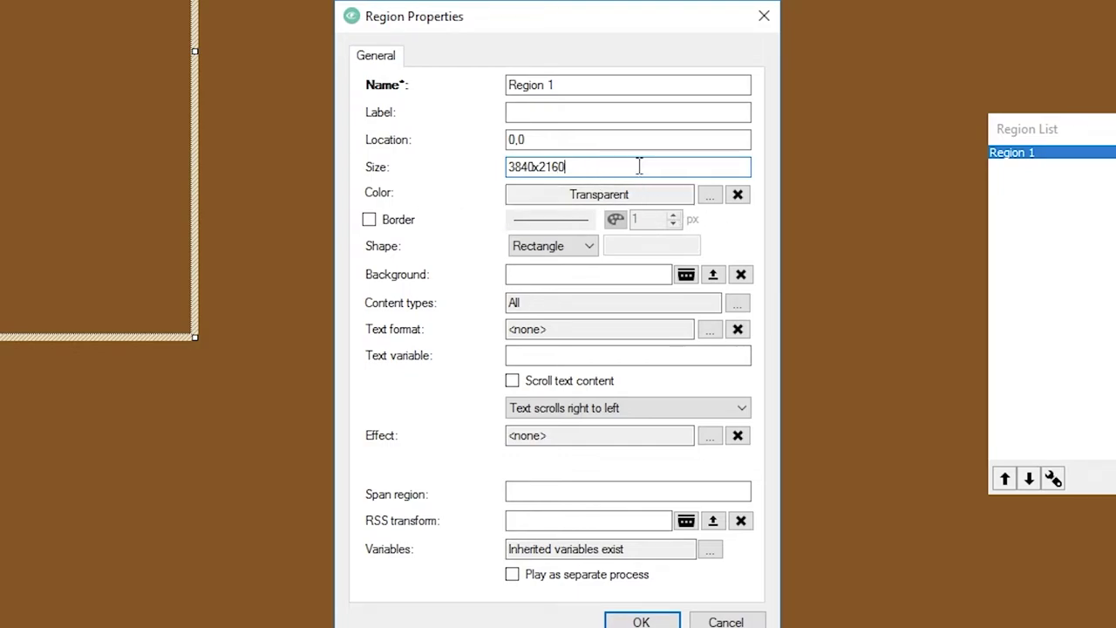
pyautogui.click(559, 272)
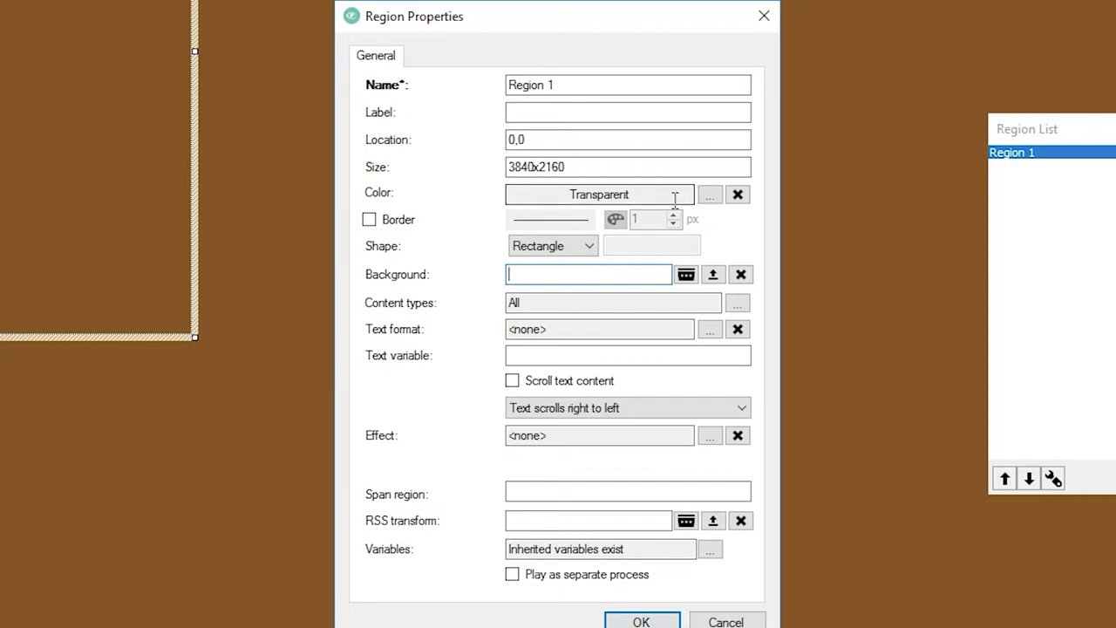
pyautogui.click(708, 196)
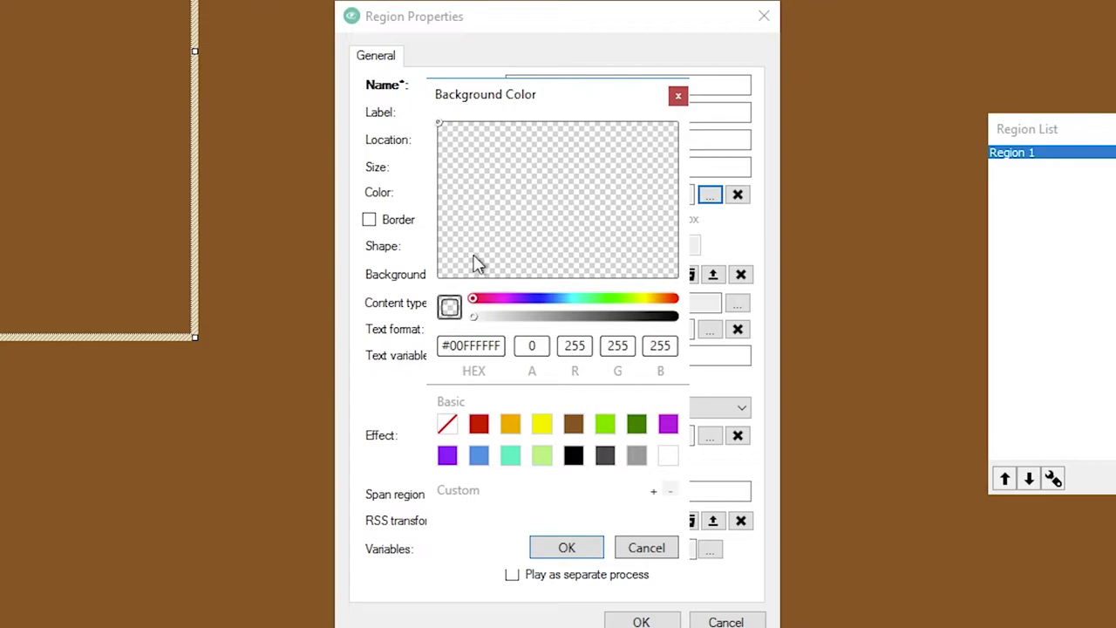
pyautogui.click(537, 298)
pyautogui.click(481, 457)
pyautogui.click(544, 299)
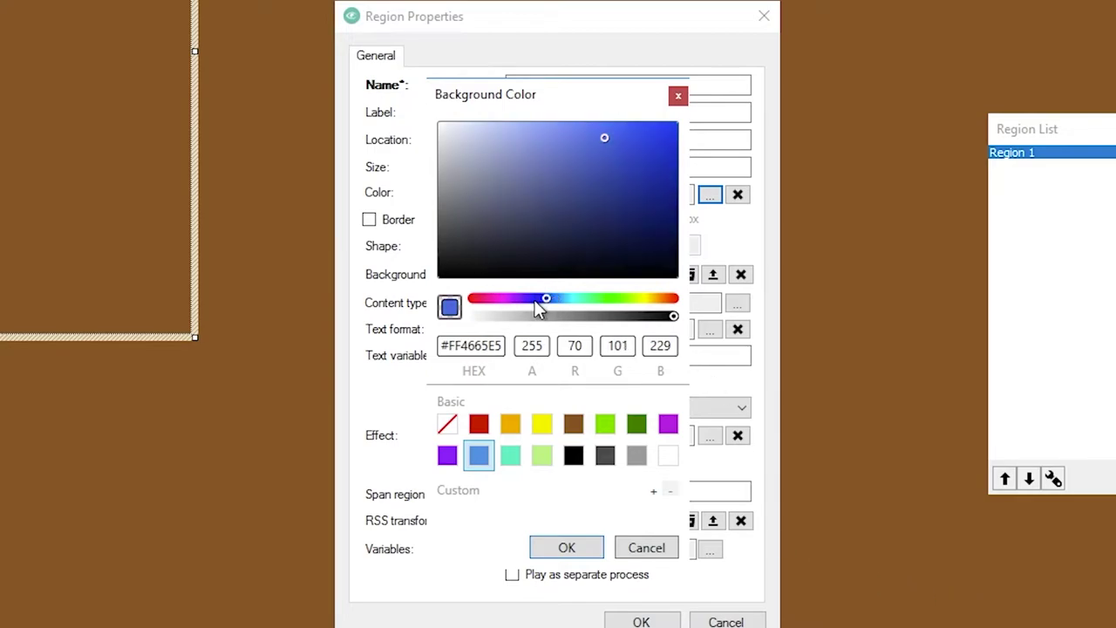
pyautogui.moveTo(672, 316); pyautogui.dragTo(547, 316)
pyautogui.click(660, 315)
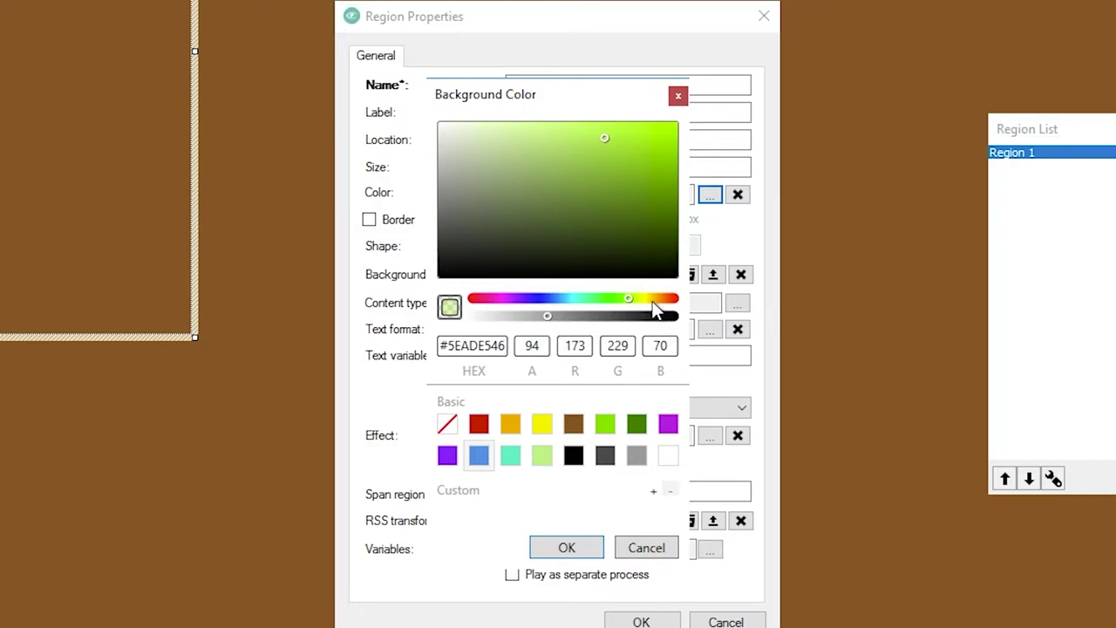
pyautogui.moveTo(629, 299); pyautogui.dragTo(644, 333)
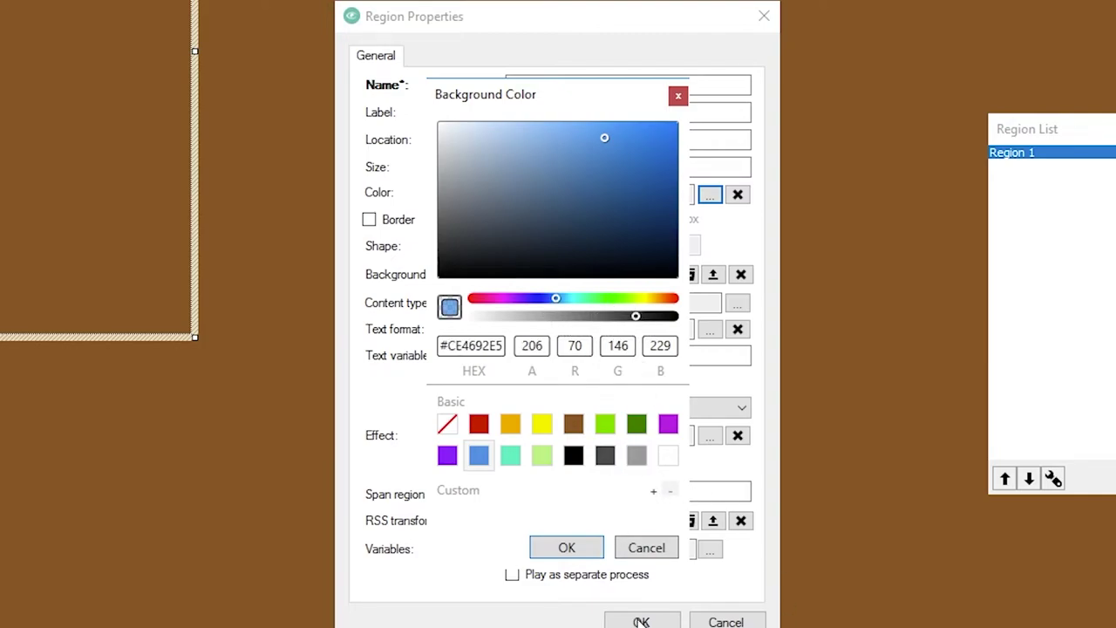
pyautogui.click(598, 558)
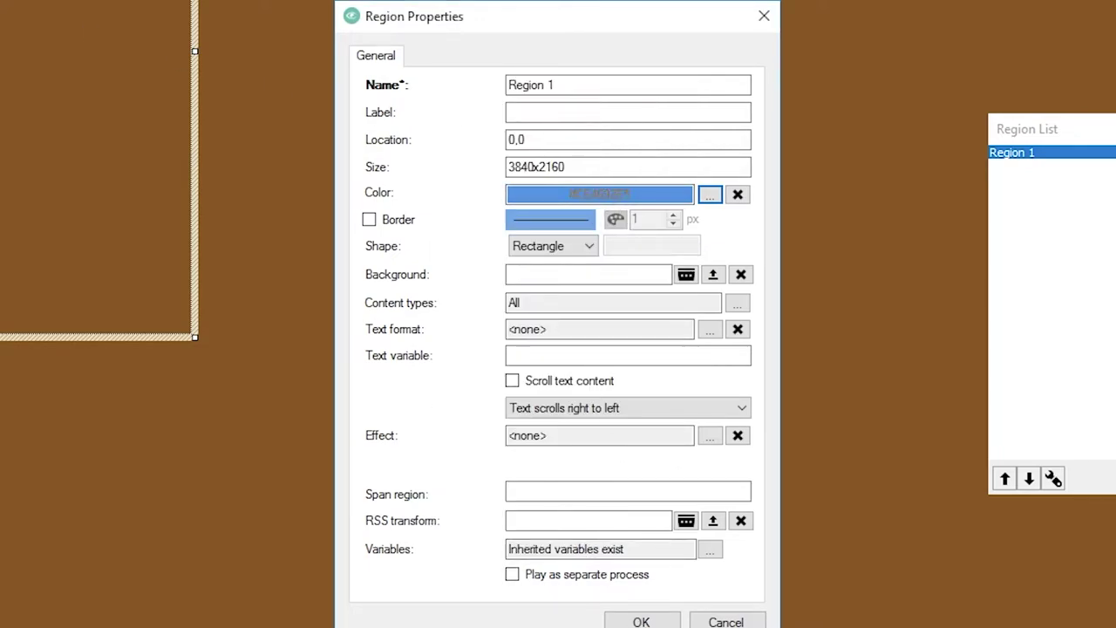
pyautogui.click(663, 623)
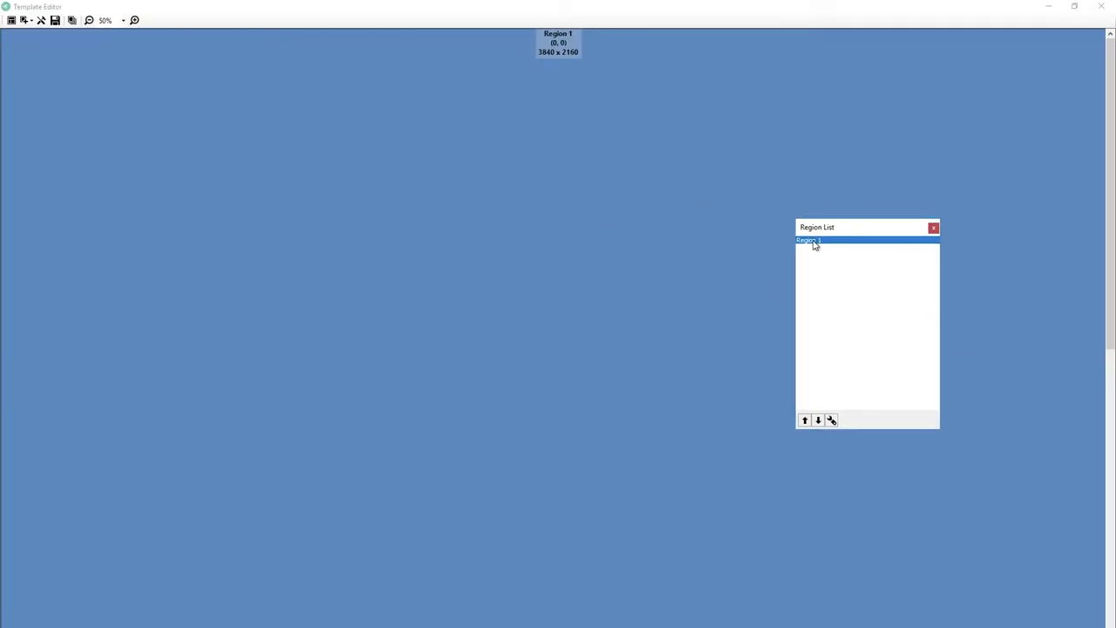
pyautogui.click(1039, 74)
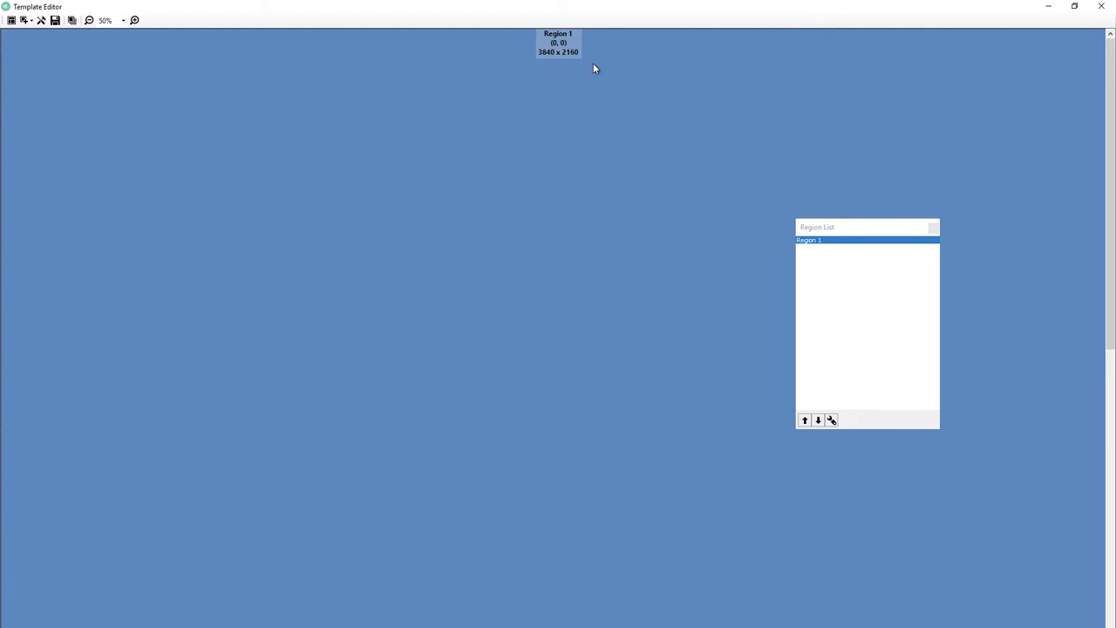
# - Change Region 1's shape to Circle to preview it as an oval
pyautogui.doubleClick(807, 241)
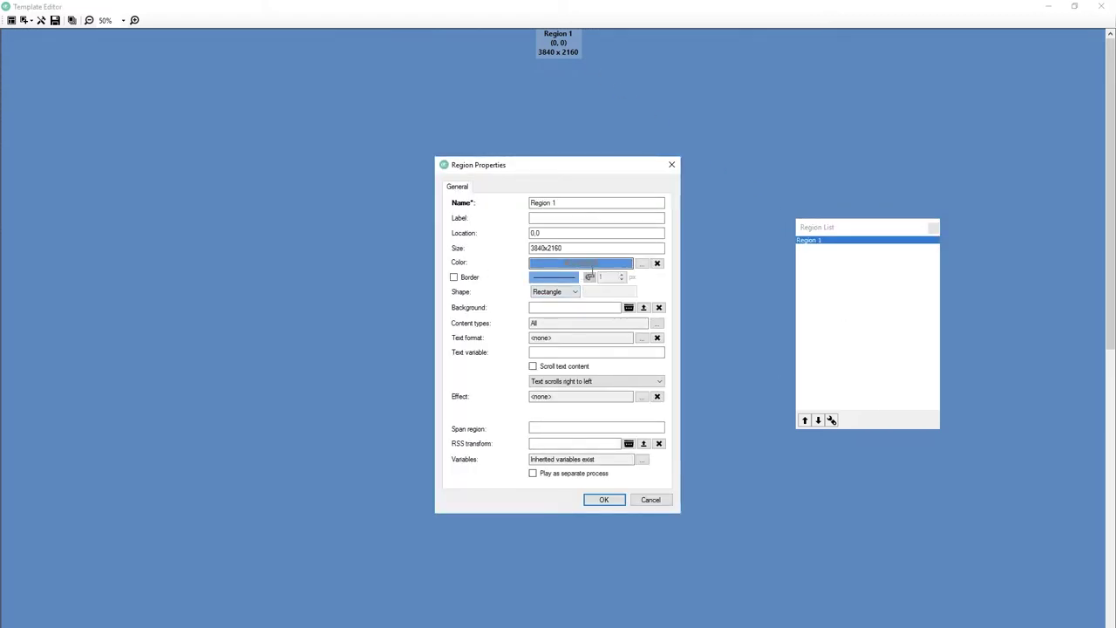
pyautogui.click(572, 296)
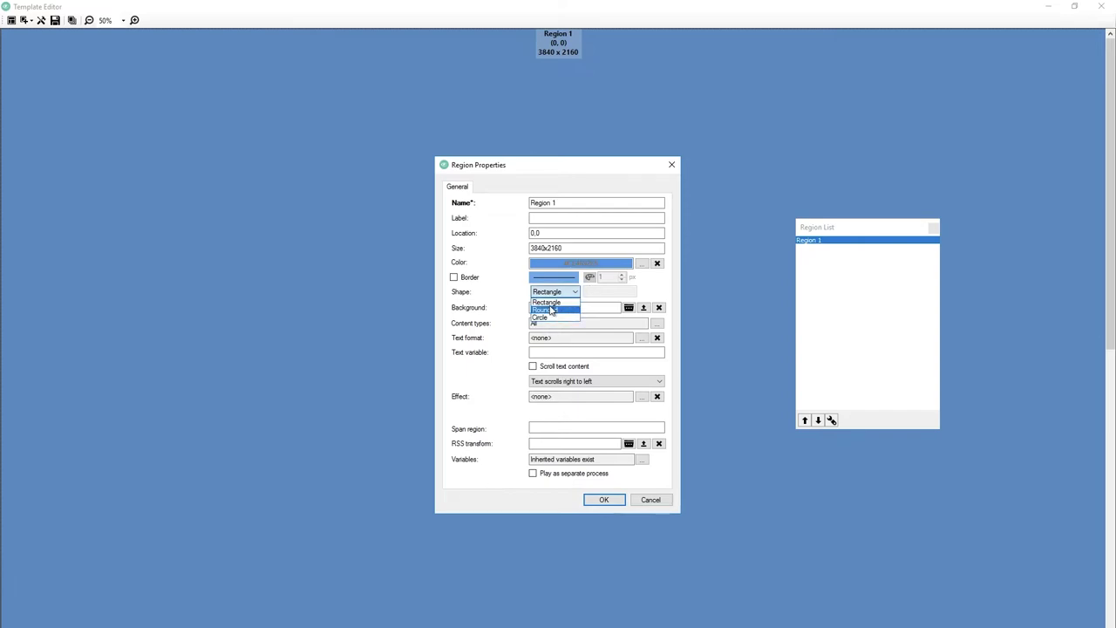
pyautogui.click(549, 310)
pyautogui.click(555, 291)
pyautogui.click(554, 319)
pyautogui.click(605, 500)
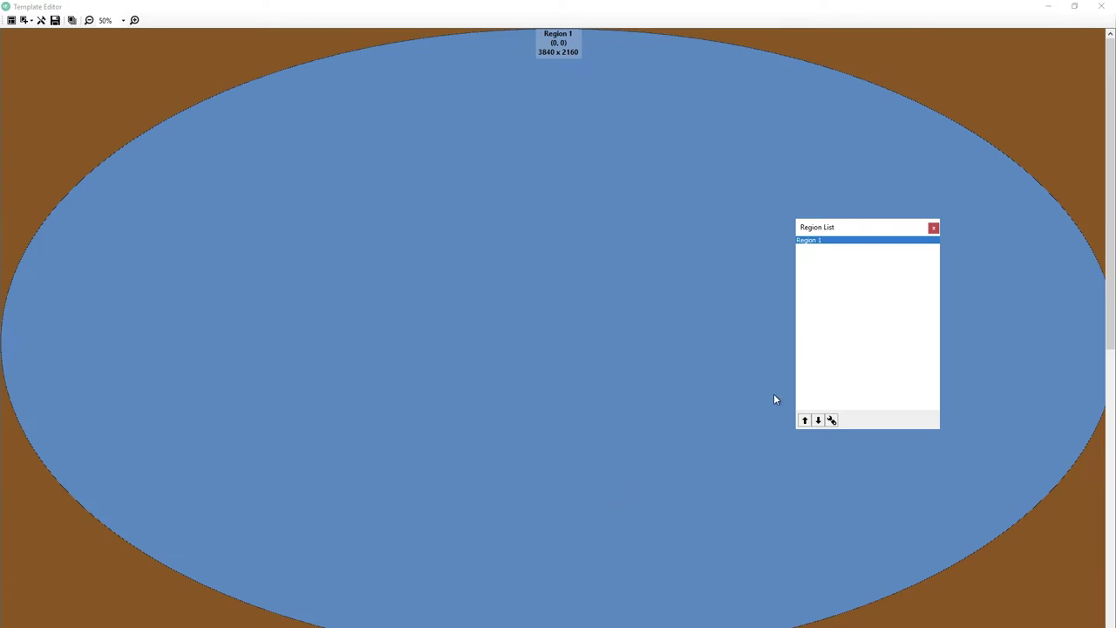
# - Set Region 1's shape back to Rectangle and bring up its Effect choices
pyautogui.doubleClick(839, 242)
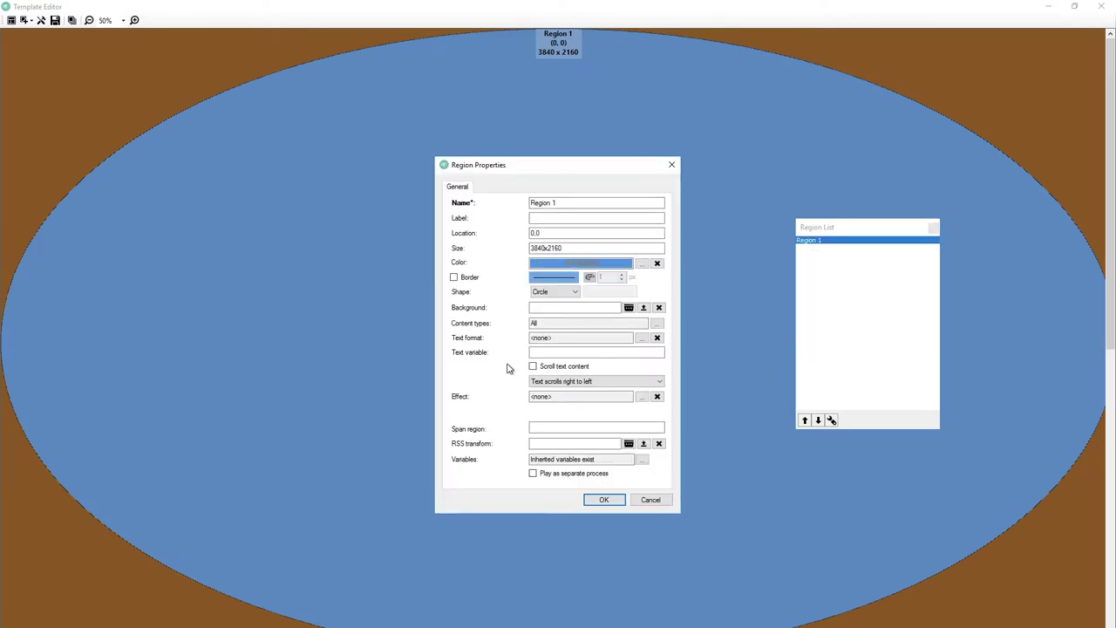
pyautogui.click(574, 292)
pyautogui.click(552, 305)
pyautogui.click(644, 396)
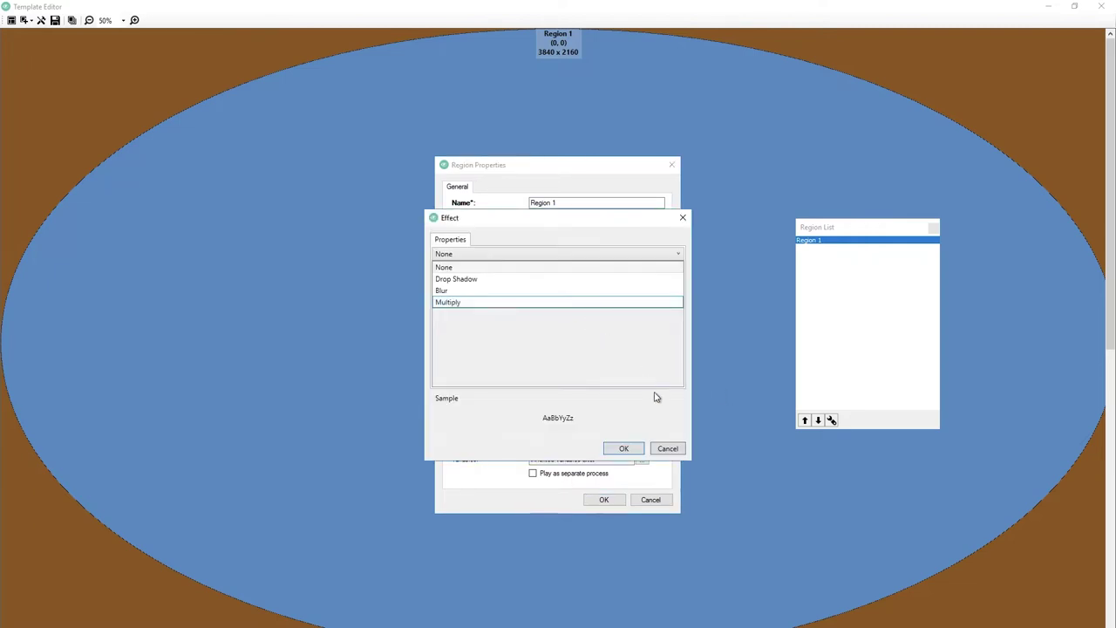
# - Leave Region 1's effect at None and apply the full-screen rectangle shape
pyautogui.click(667, 451)
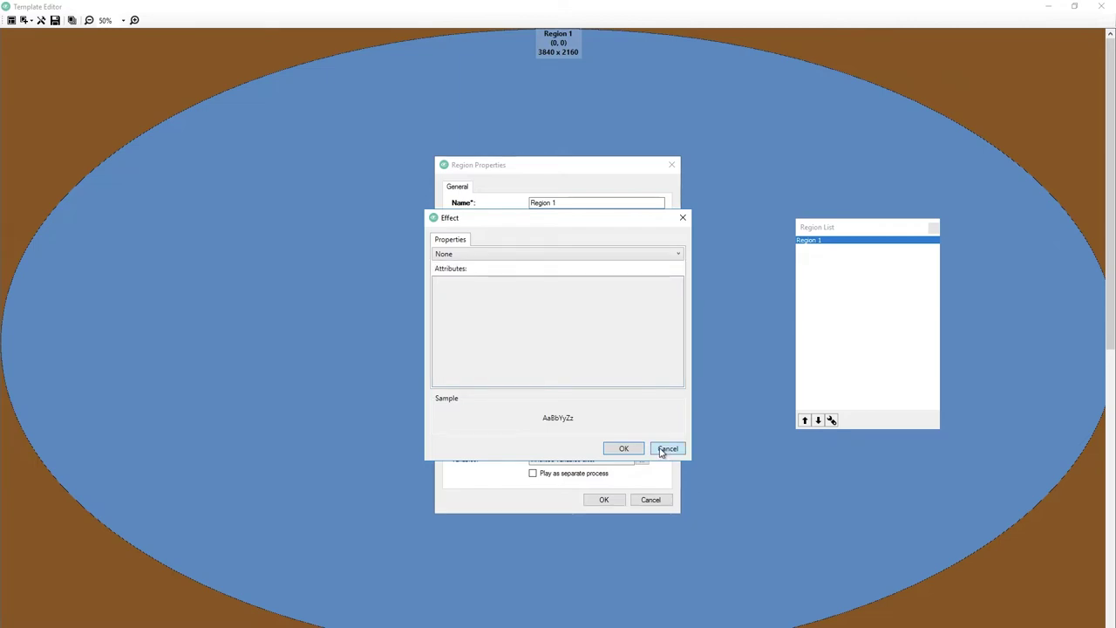
pyautogui.click(663, 450)
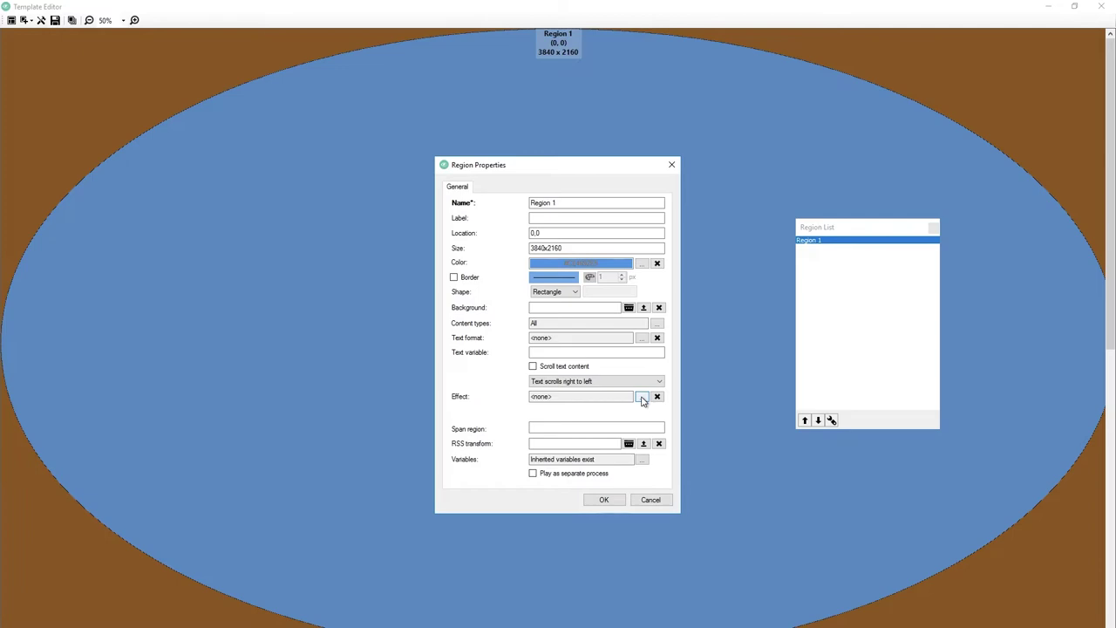
pyautogui.press('Return')
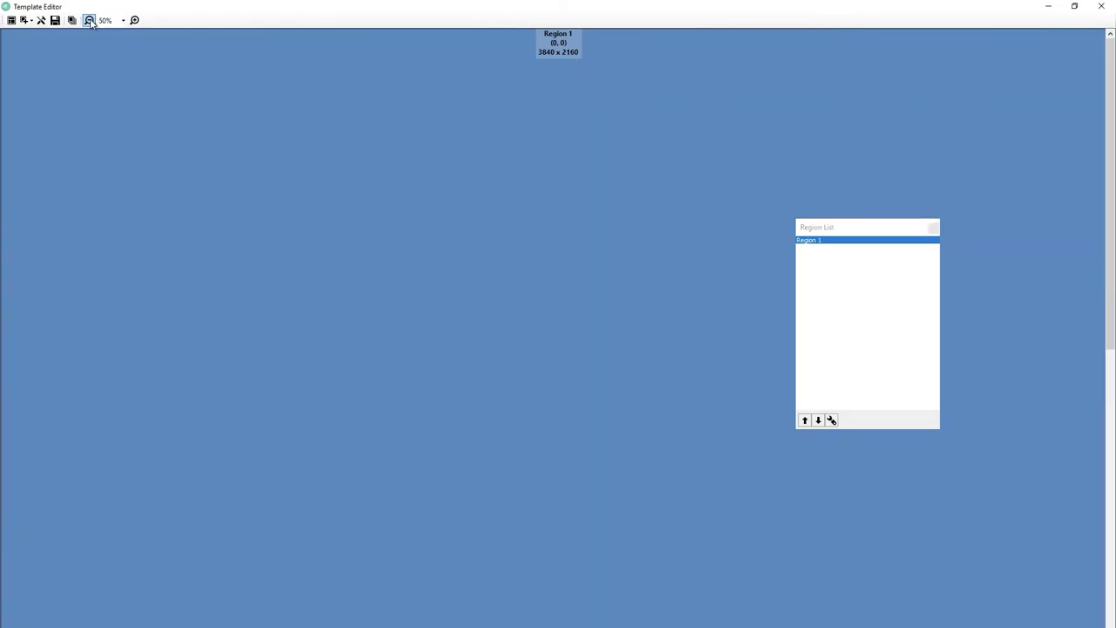
# - Zoom out and add a 640 x 480 rectangle region, Region 2, at (8, 8)
pyautogui.click(88, 19)
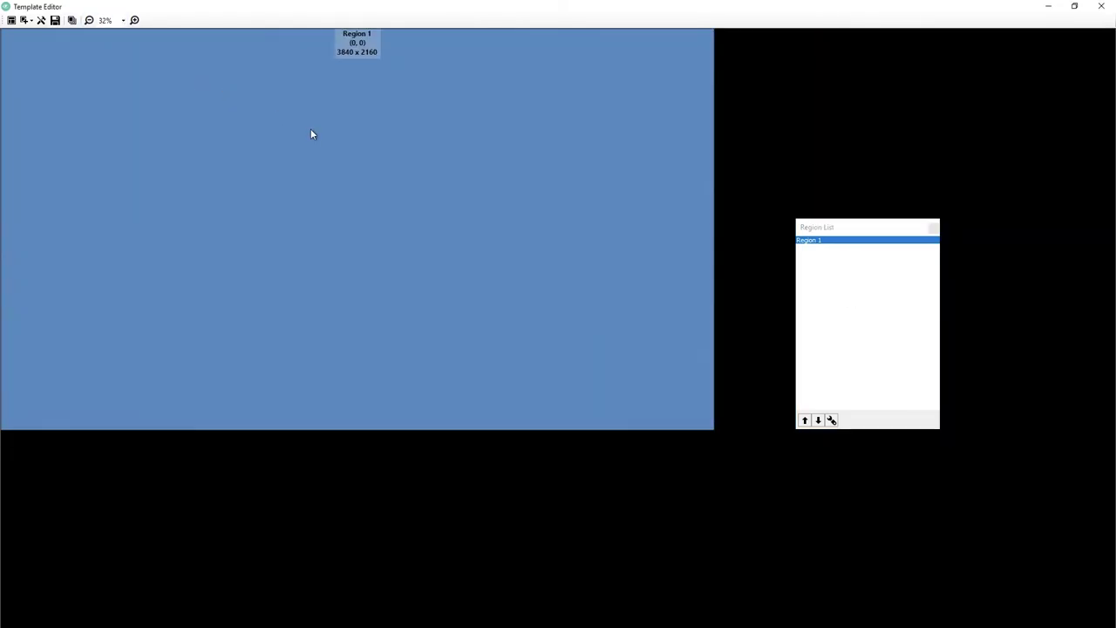
pyautogui.click(24, 21)
pyautogui.click(21, 28)
pyautogui.click(27, 21)
pyautogui.click(38, 31)
pyautogui.click(26, 21)
pyautogui.click(52, 33)
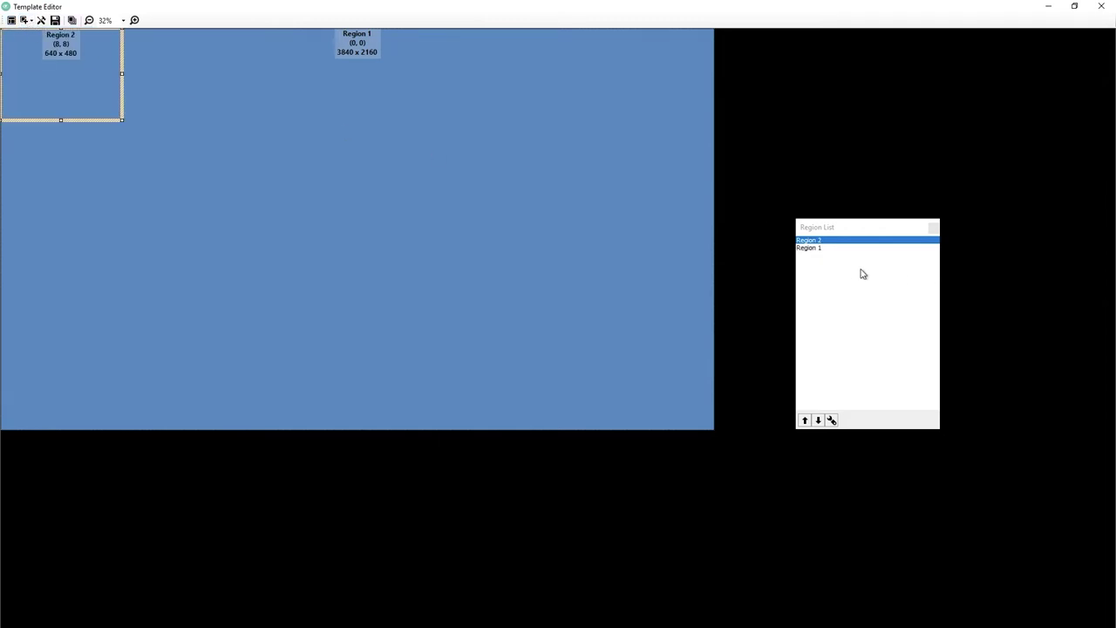
# - Rename the 3840 x 2160 Region 1 to 'SlideDeck', then select Region 2
pyautogui.doubleClick(812, 248)
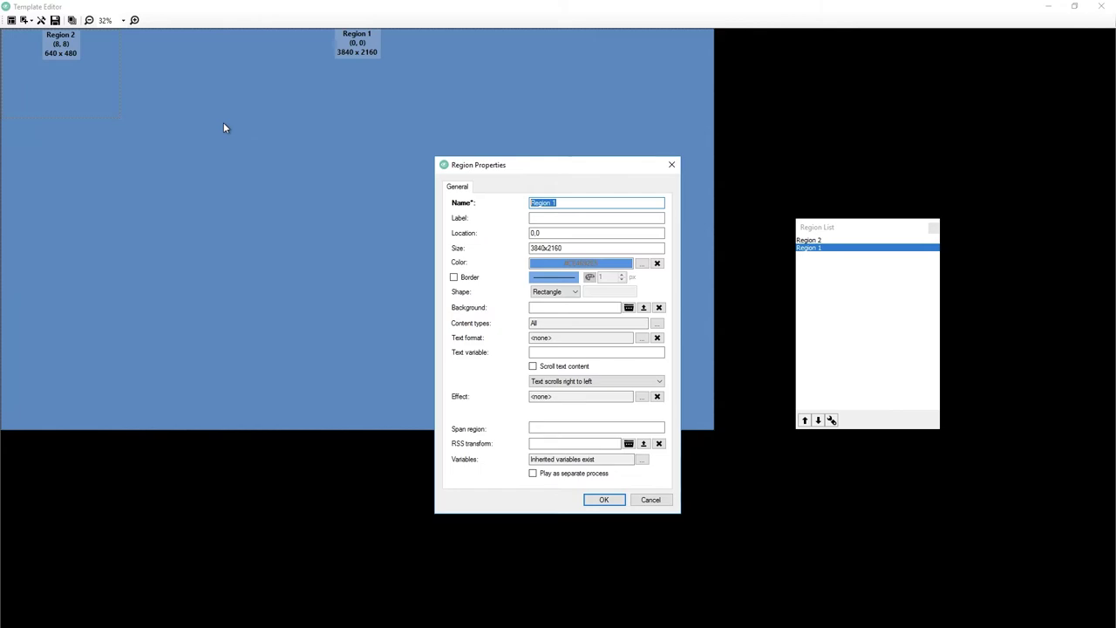
pyautogui.write('SlideDeck')
pyautogui.click(602, 499)
pyautogui.click(817, 241)
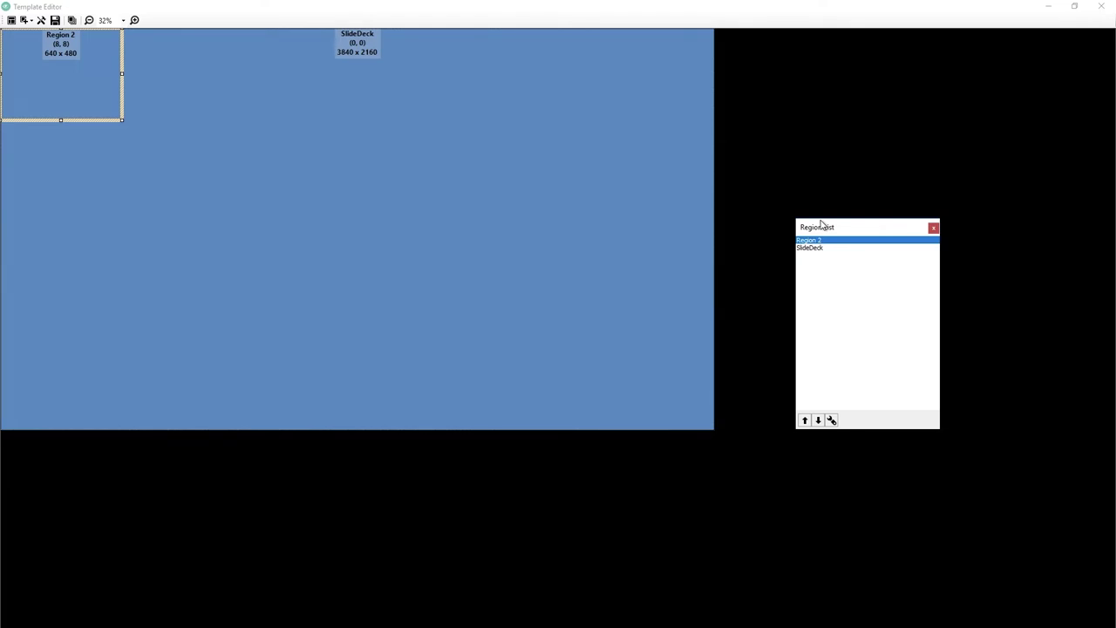
# - Name Region 2 'RSS' and resize it to a 3840 x 128 strip
pyautogui.doubleClick(815, 242)
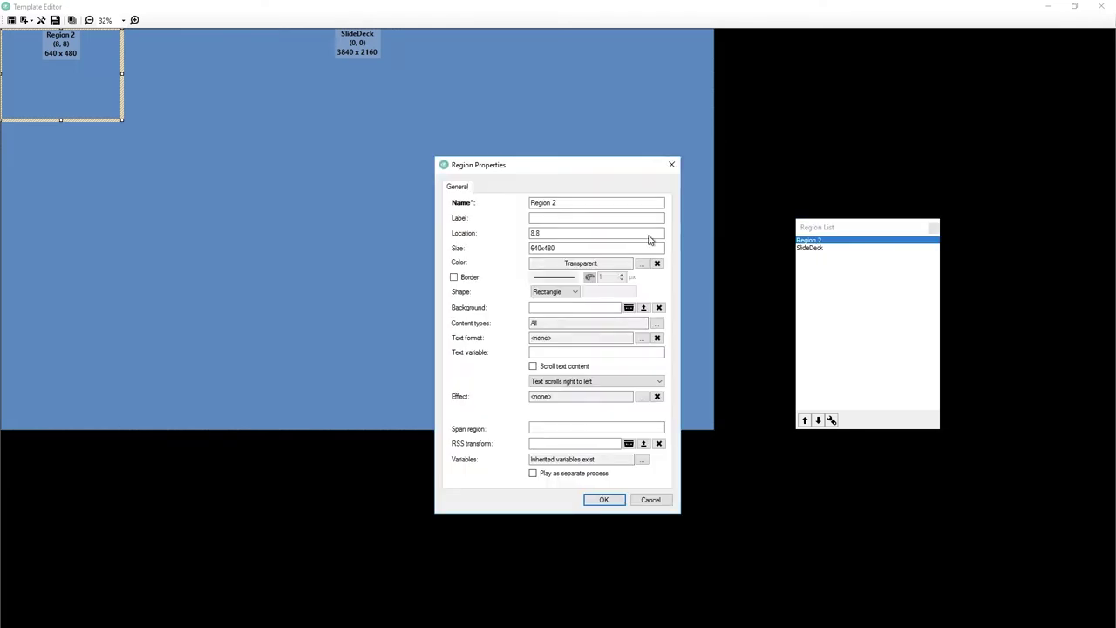
pyautogui.moveTo(581, 201); pyautogui.dragTo(377, 158)
pyautogui.write('RSS')
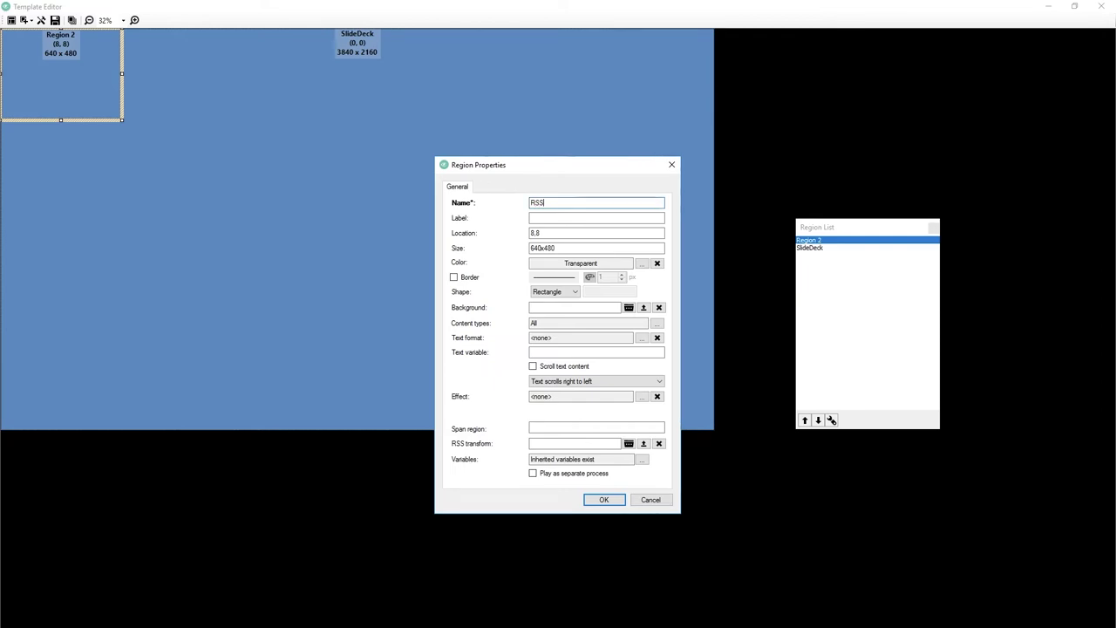
pyautogui.click(554, 234)
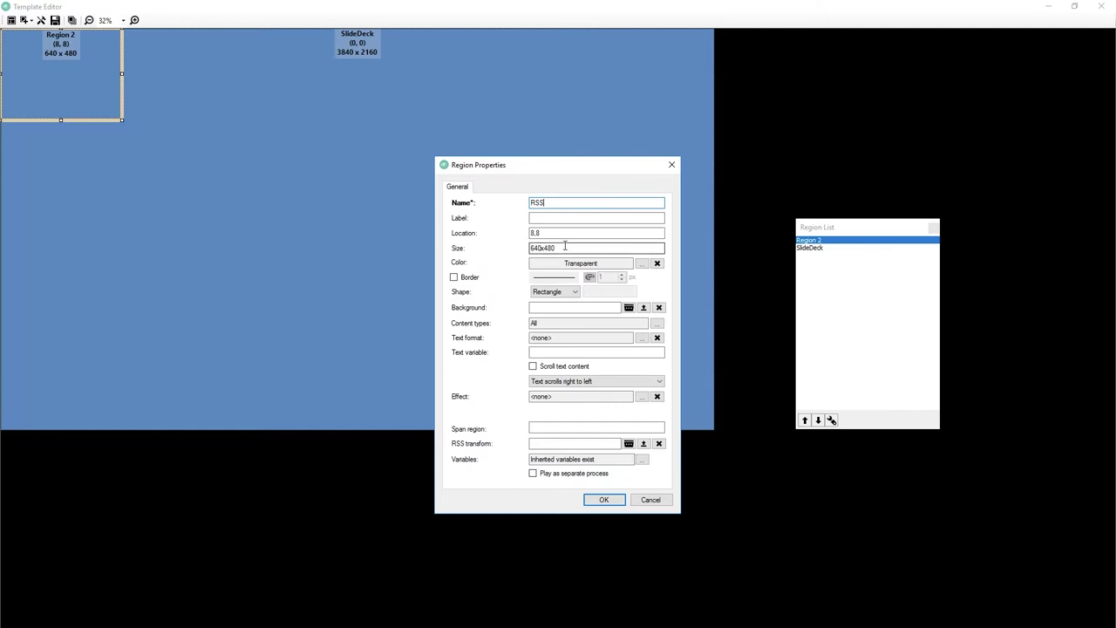
pyautogui.doubleClick(563, 249)
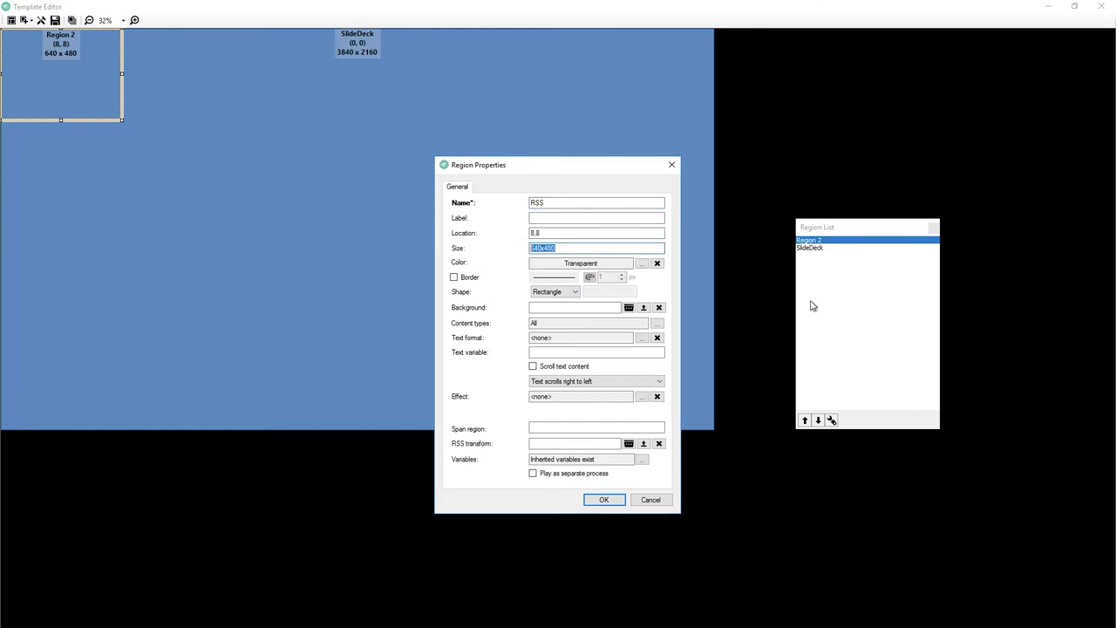
pyautogui.write('12')
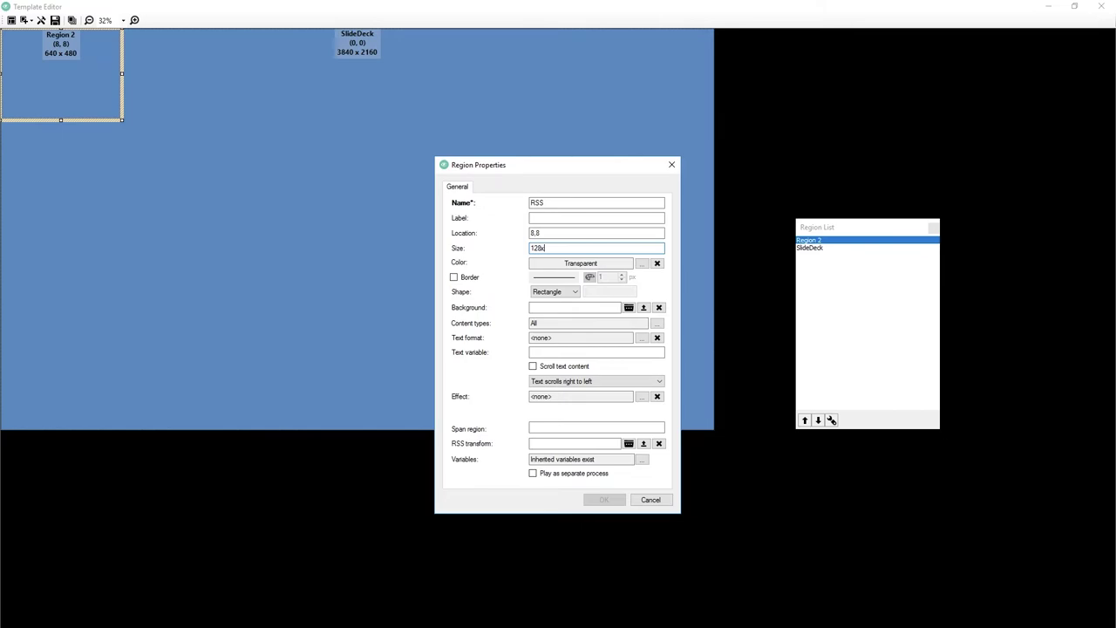
pyautogui.write('8x')
pyautogui.press('BackSpace')
pyautogui.write('1')
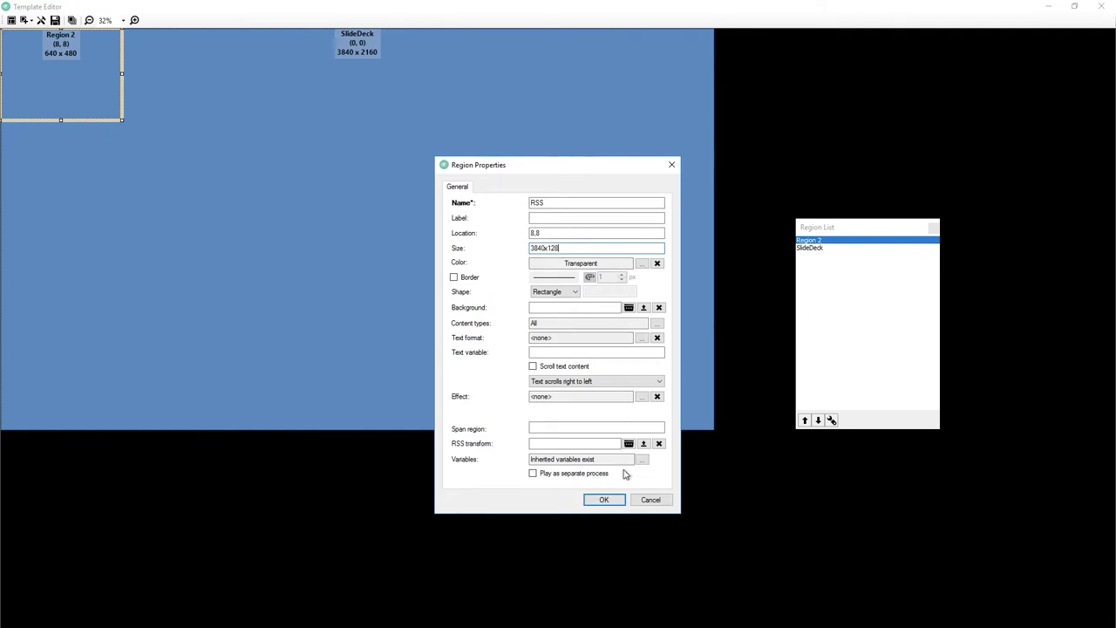
pyautogui.click(603, 500)
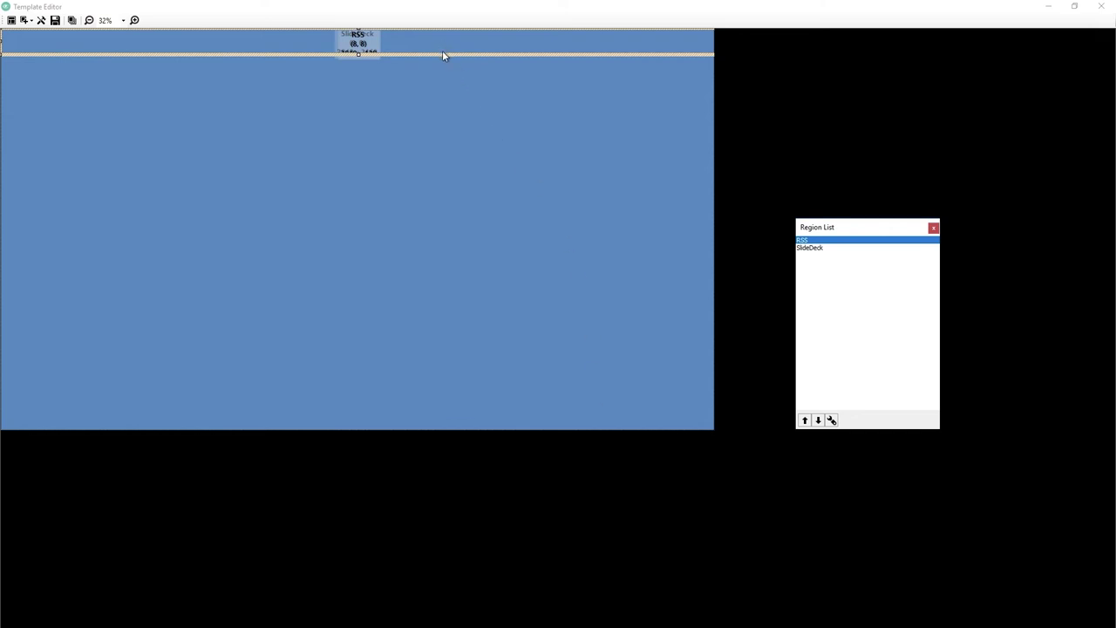
# - Drag the RSS strip to the template's bottom edge at (0, 2034), then select SlideDeck
pyautogui.moveTo(444, 54); pyautogui.dragTo(444, 431)
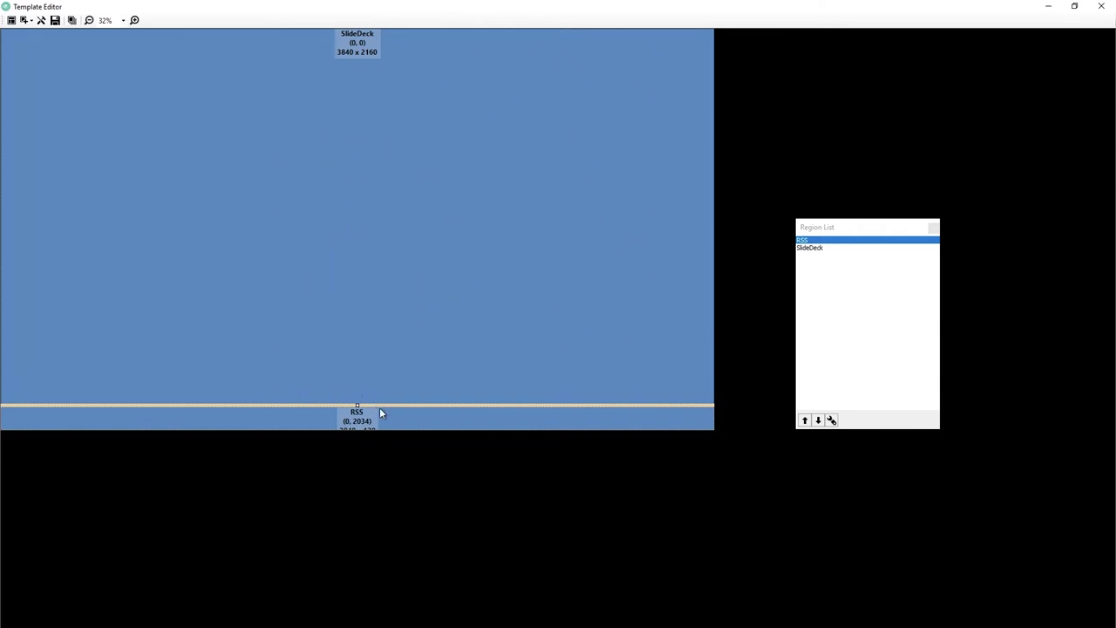
pyautogui.moveTo(381, 407); pyautogui.dragTo(416, 403)
pyautogui.click(518, 327)
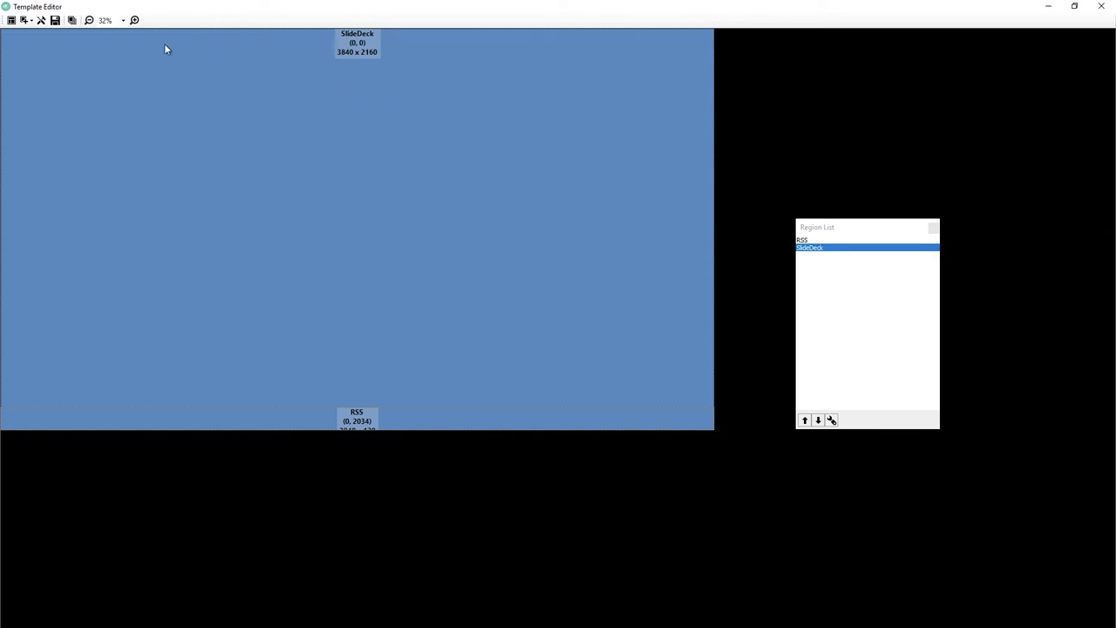
# - Add a 1696 x 1653 circle region, Weather/Design, at (-815, 1271), and open its properties
pyautogui.click(31, 20)
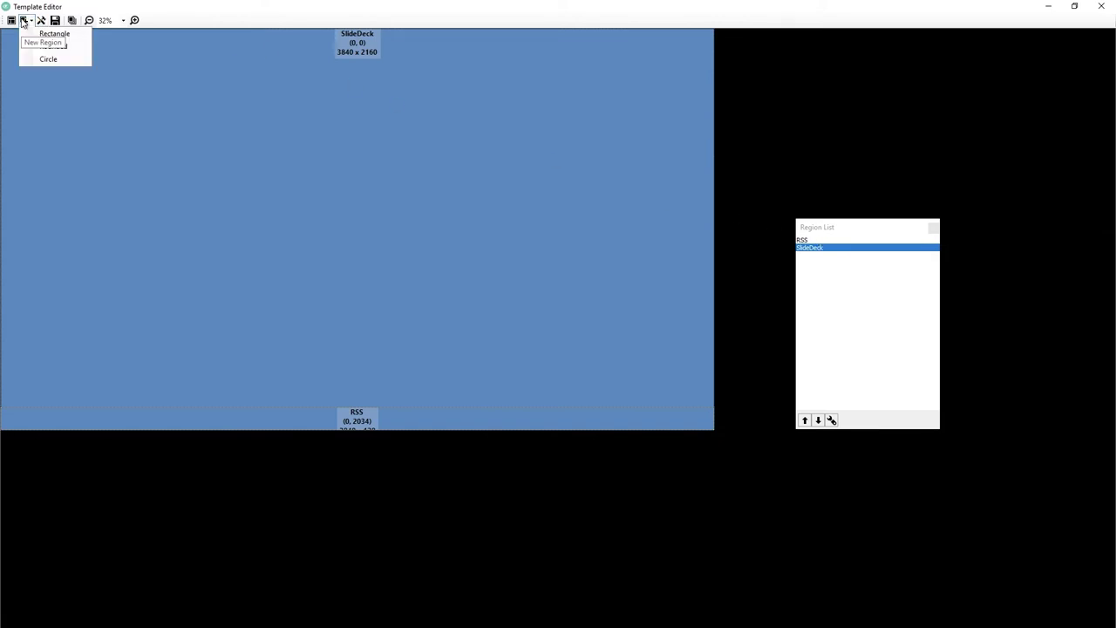
pyautogui.click(69, 36)
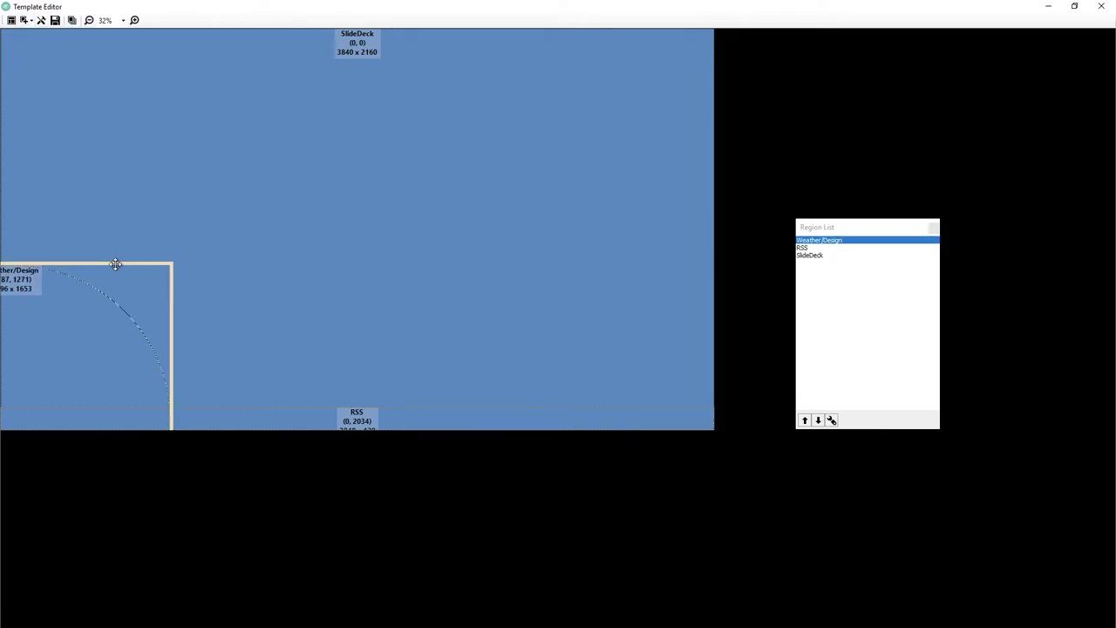
pyautogui.moveTo(115, 264); pyautogui.dragTo(110, 262)
pyautogui.click(314, 222)
pyautogui.click(122, 357)
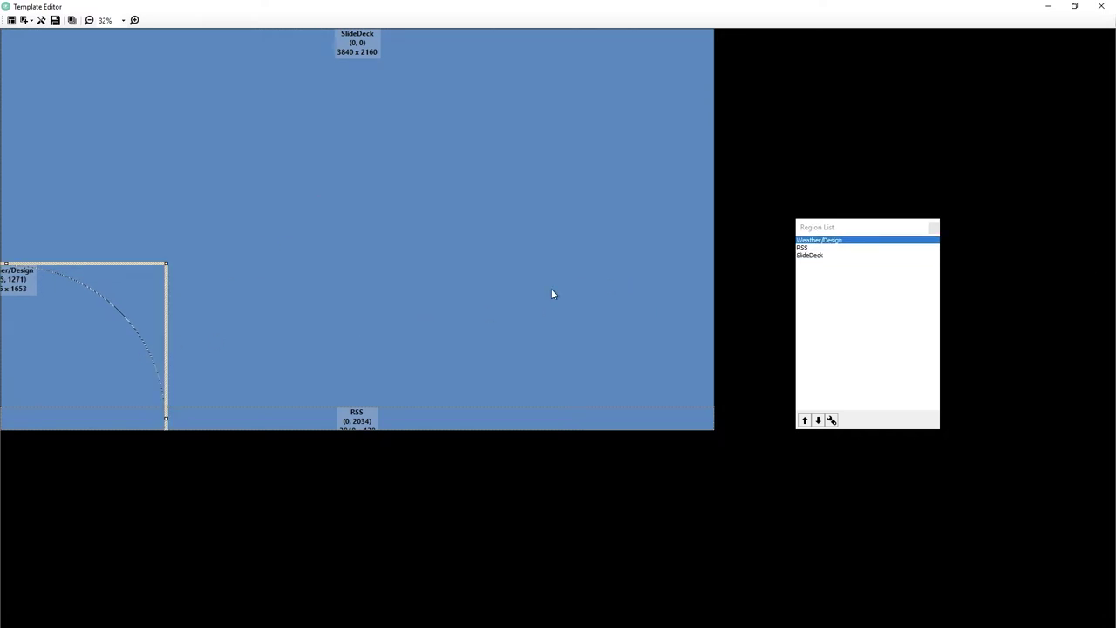
pyautogui.press('Return')
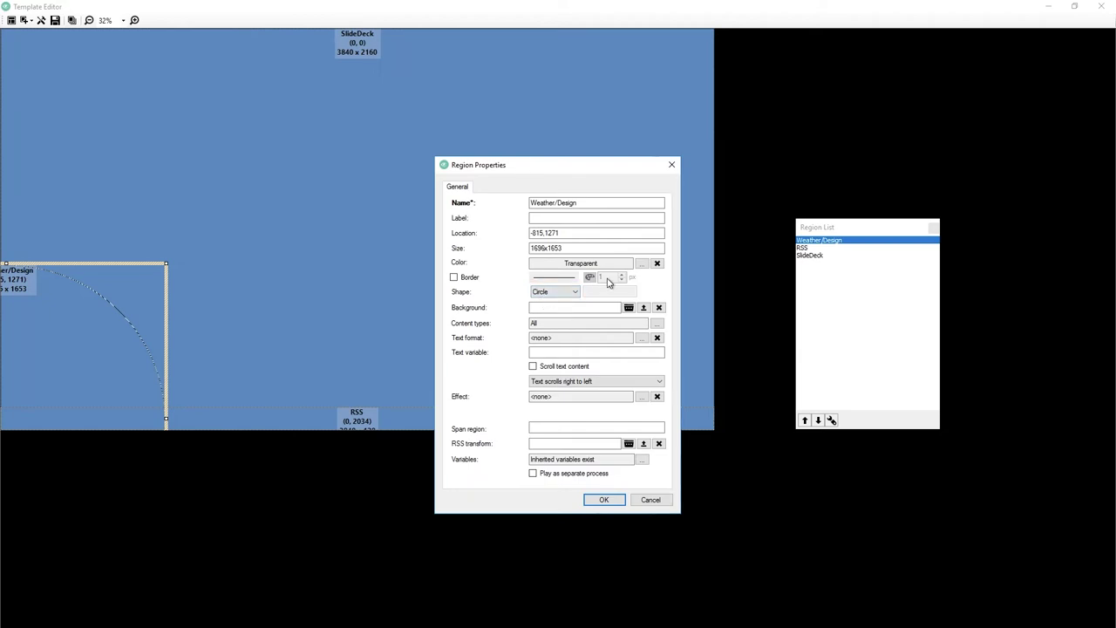
# - Give Weather/Design a semi-transparent tan background colour, #99DCAE60
pyautogui.click(641, 264)
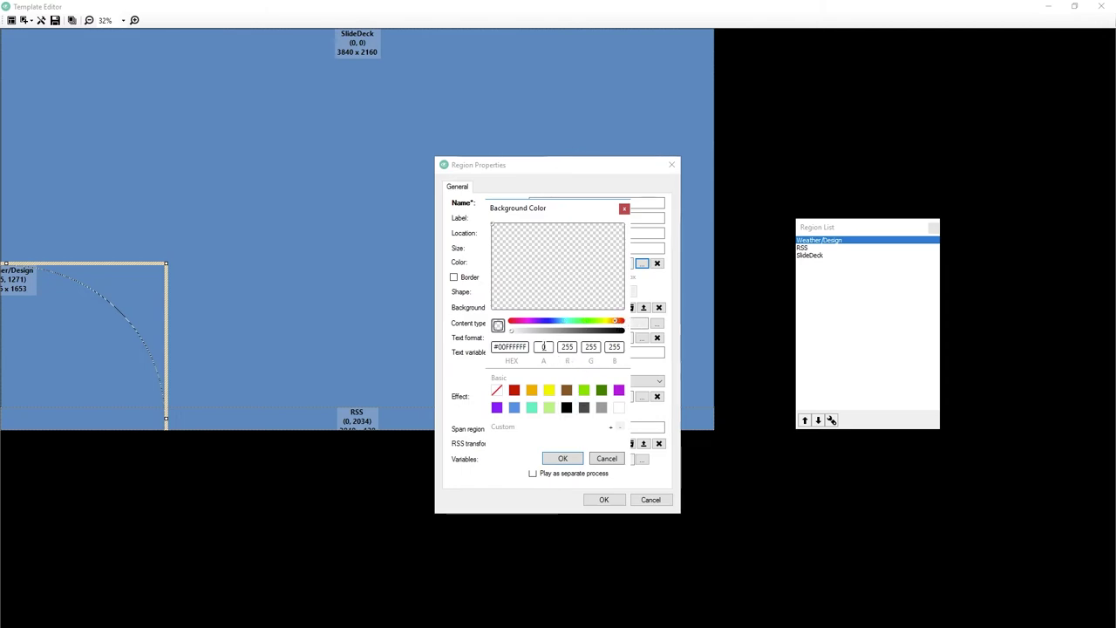
pyautogui.moveTo(513, 328); pyautogui.dragTo(581, 336)
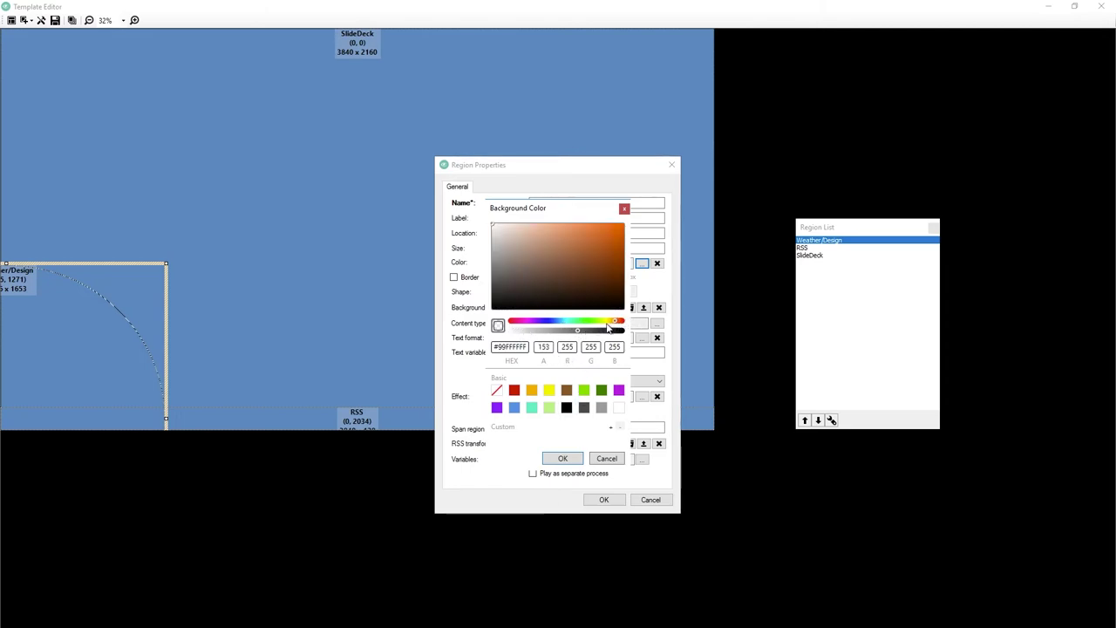
pyautogui.click(575, 233)
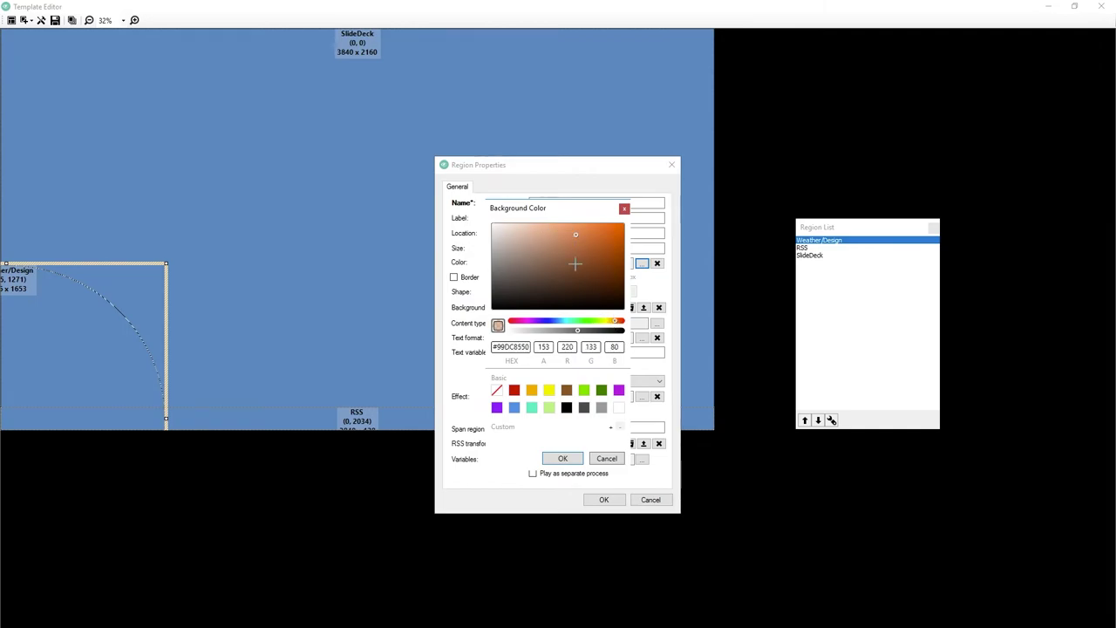
pyautogui.moveTo(576, 234)
pyautogui.mouseDown()
pyautogui.moveTo(588, 251)
pyautogui.moveTo(575, 234)
pyautogui.mouseUp()
pyautogui.moveTo(617, 321); pyautogui.dragTo(610, 324)
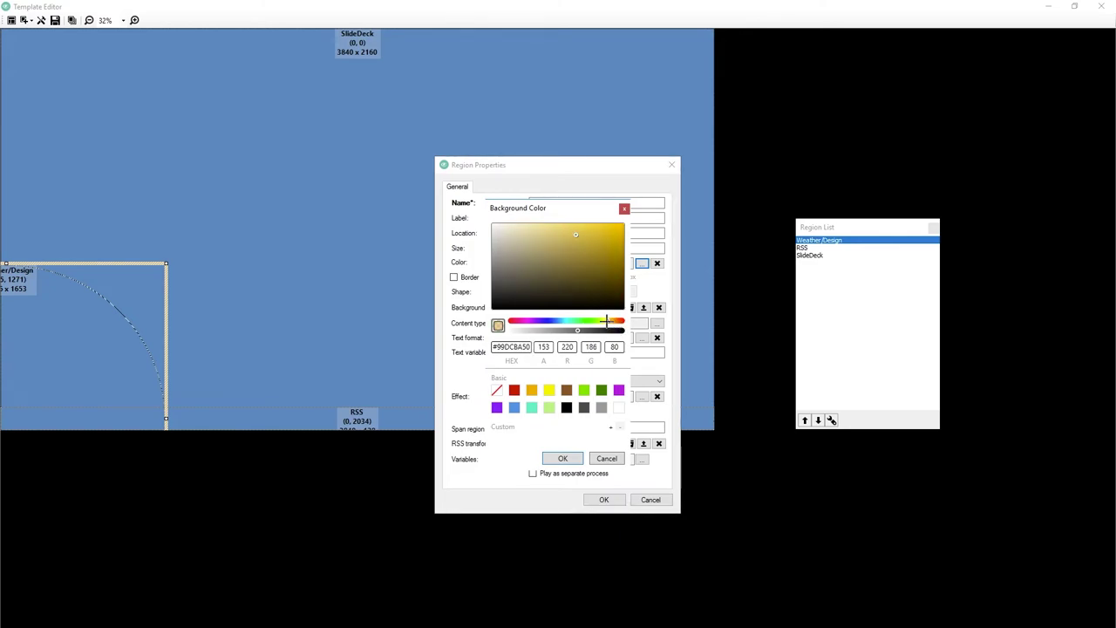
pyautogui.moveTo(610, 323); pyautogui.dragTo(608, 324)
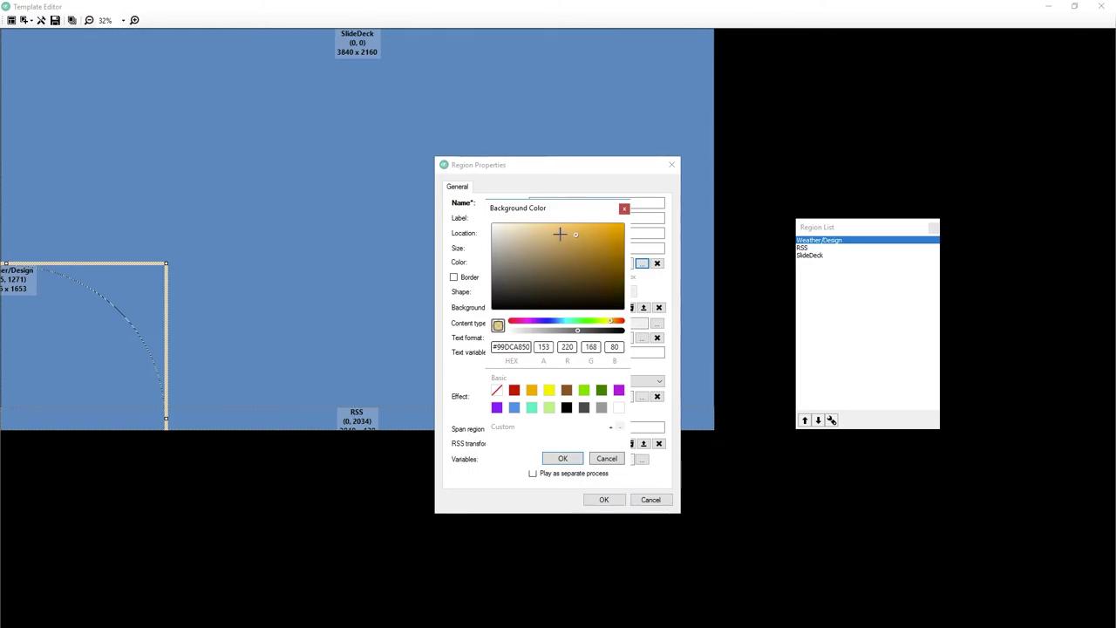
pyautogui.moveTo(576, 234); pyautogui.dragTo(565, 234)
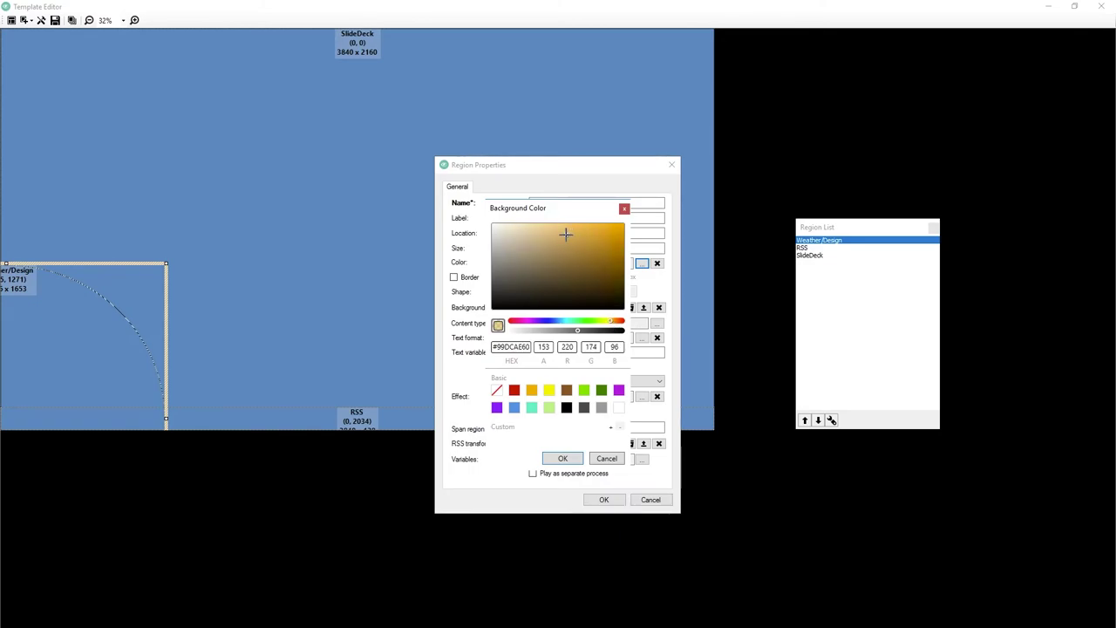
pyautogui.click(602, 498)
pyautogui.click(578, 454)
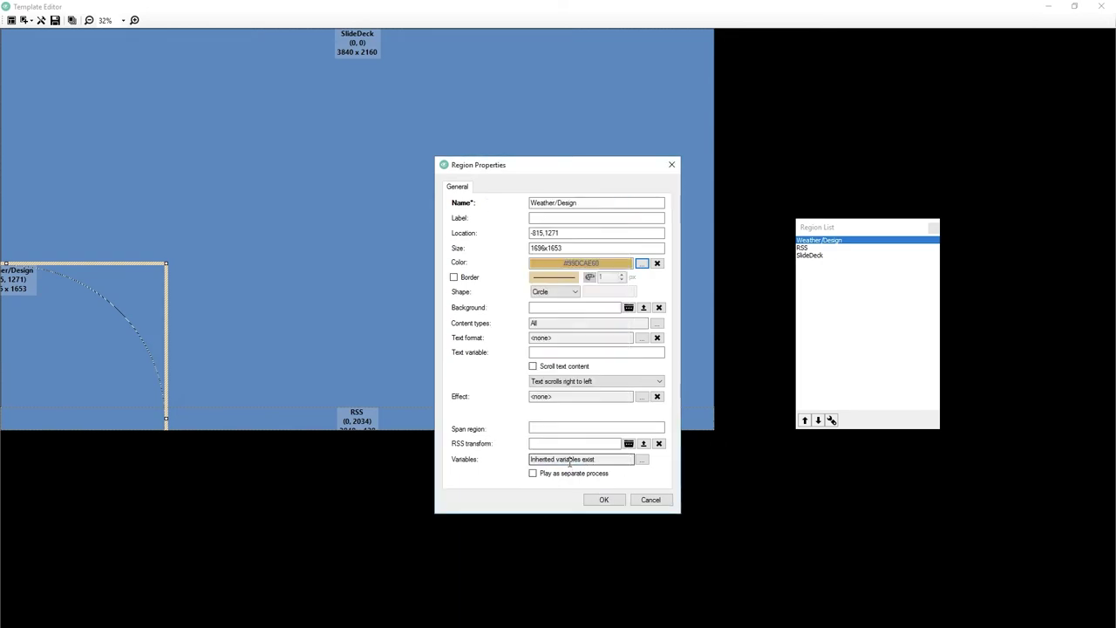
pyautogui.click(600, 499)
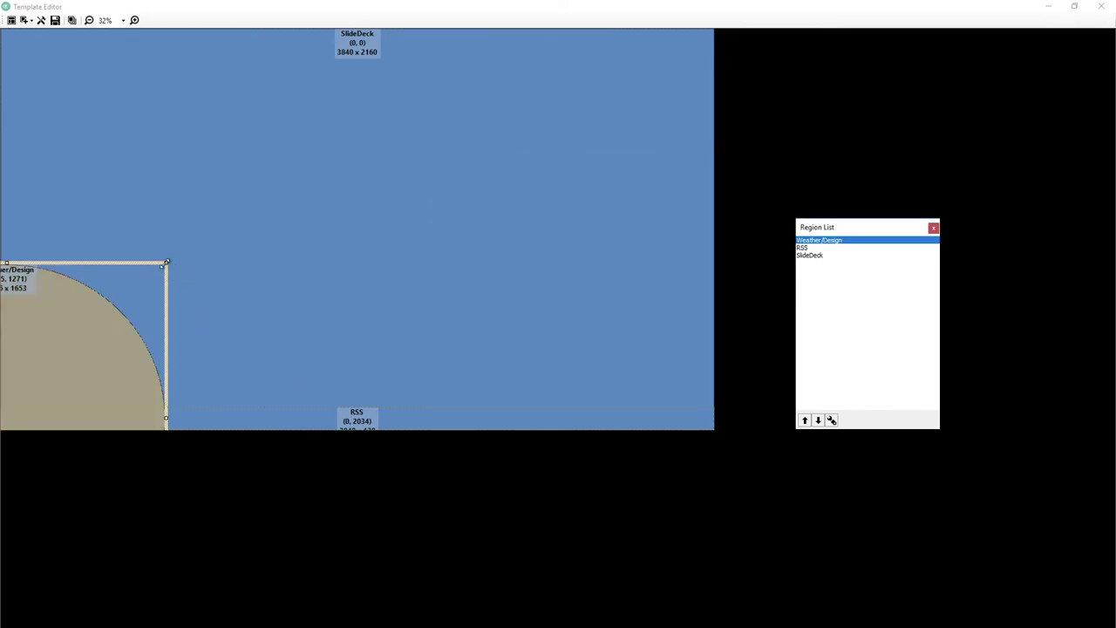
# - Enlarge the Weather/Design circle to 1887 x 1846 using its top-right handle
pyautogui.click(371, 185)
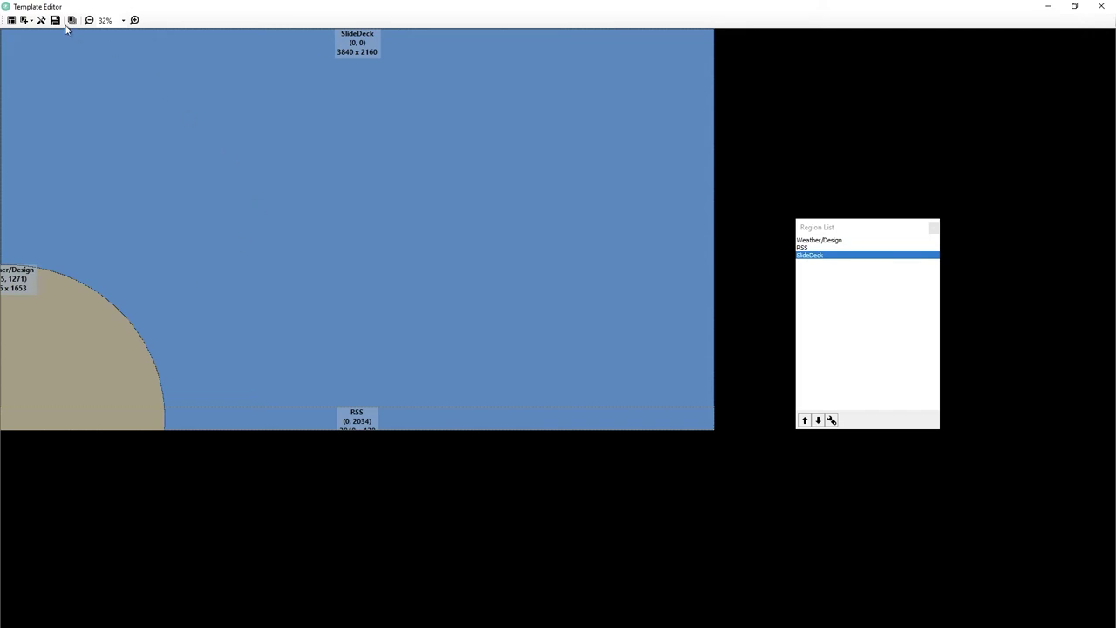
pyautogui.click(98, 354)
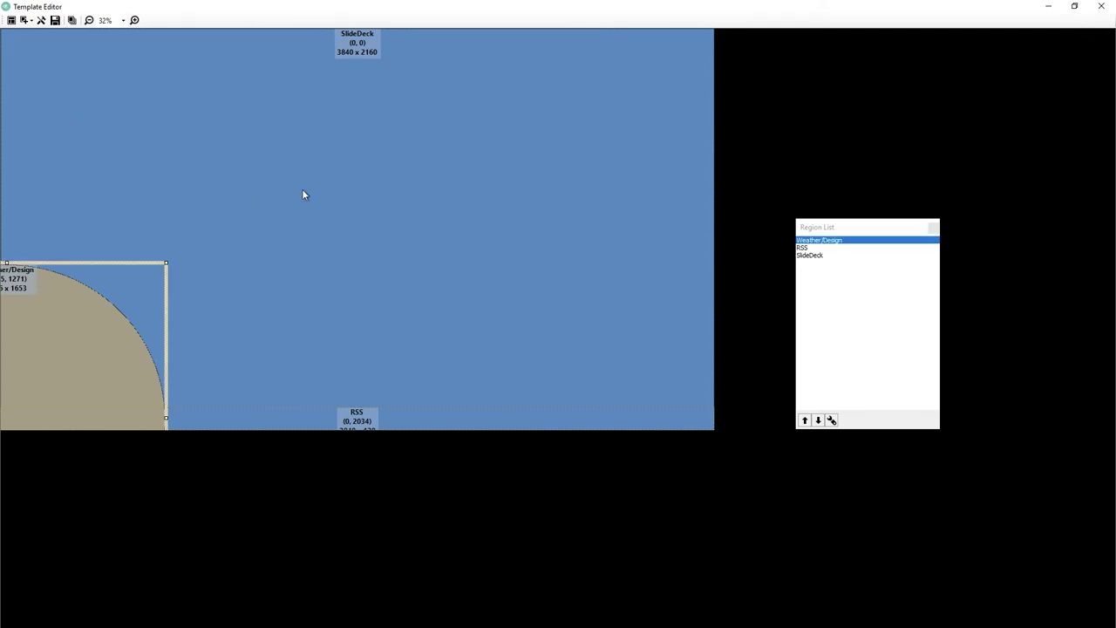
pyautogui.moveTo(167, 262); pyautogui.dragTo(202, 226)
# - Move the Weather/Design circle down so it overhangs the lower-left corner
pyautogui.click(314, 290)
pyautogui.click(124, 341)
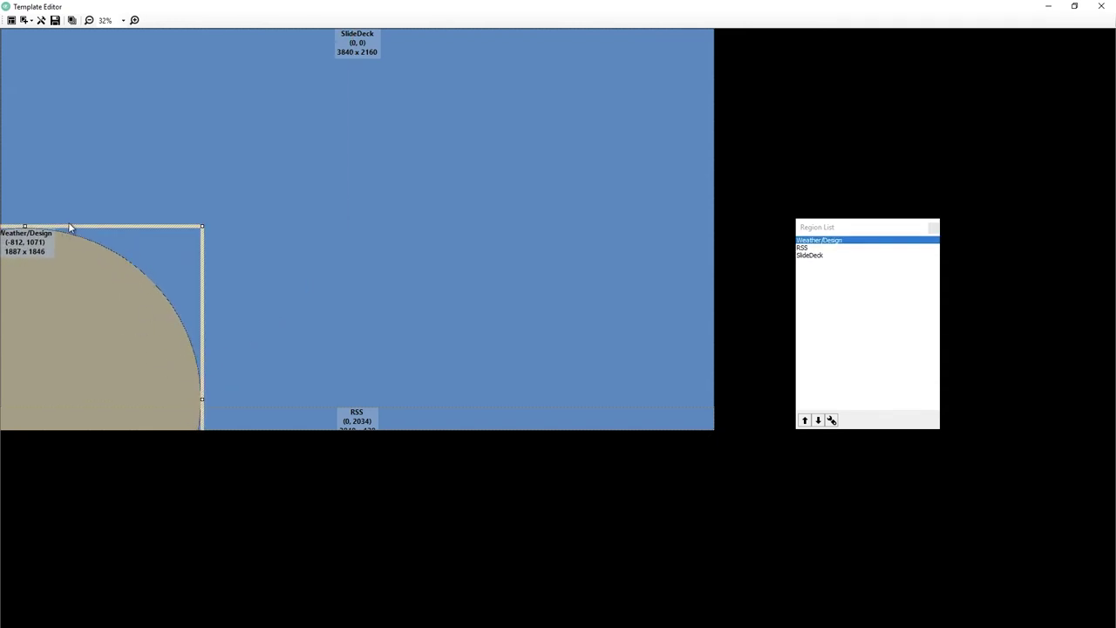
pyautogui.moveTo(70, 228); pyautogui.dragTo(90, 261)
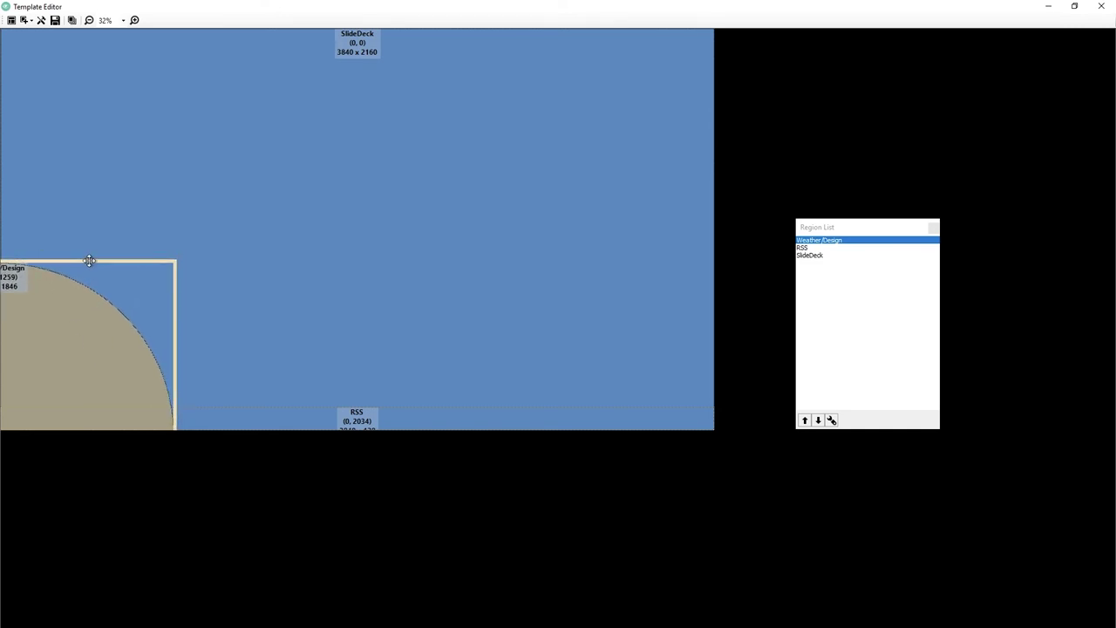
# - Add a black 8 px border to the Weather/Design circle
pyautogui.doubleClick(815, 242)
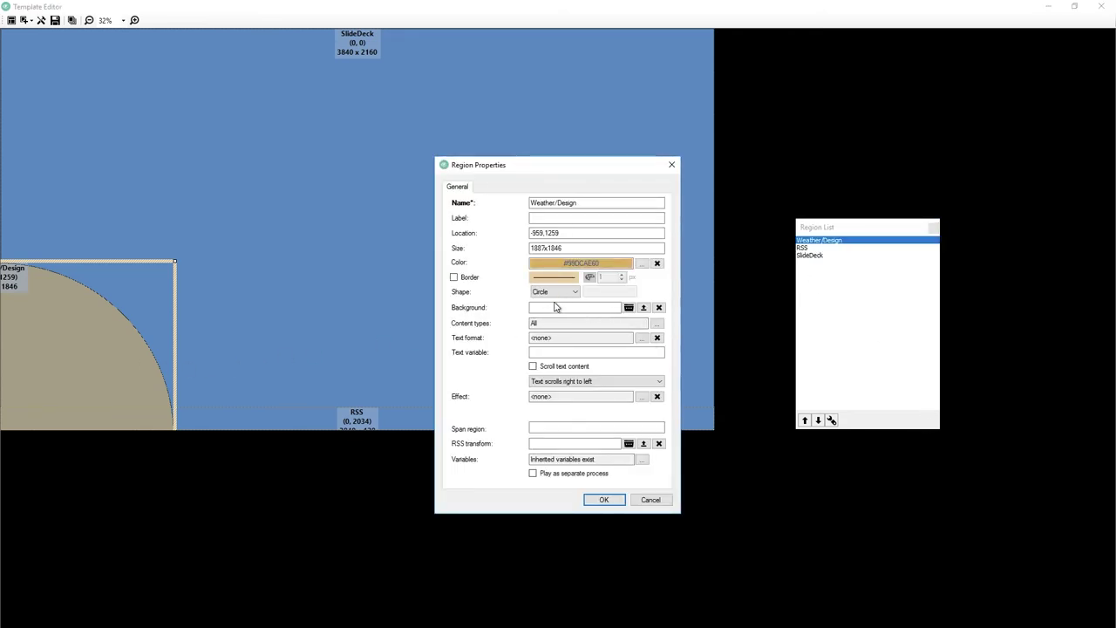
pyautogui.click(454, 277)
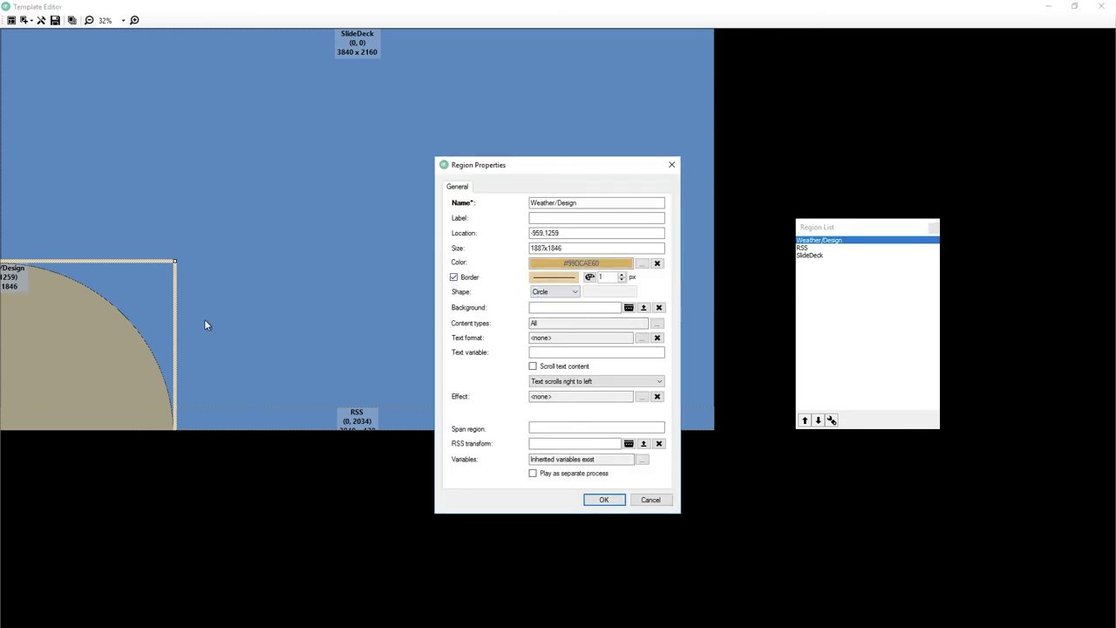
pyautogui.click(589, 277)
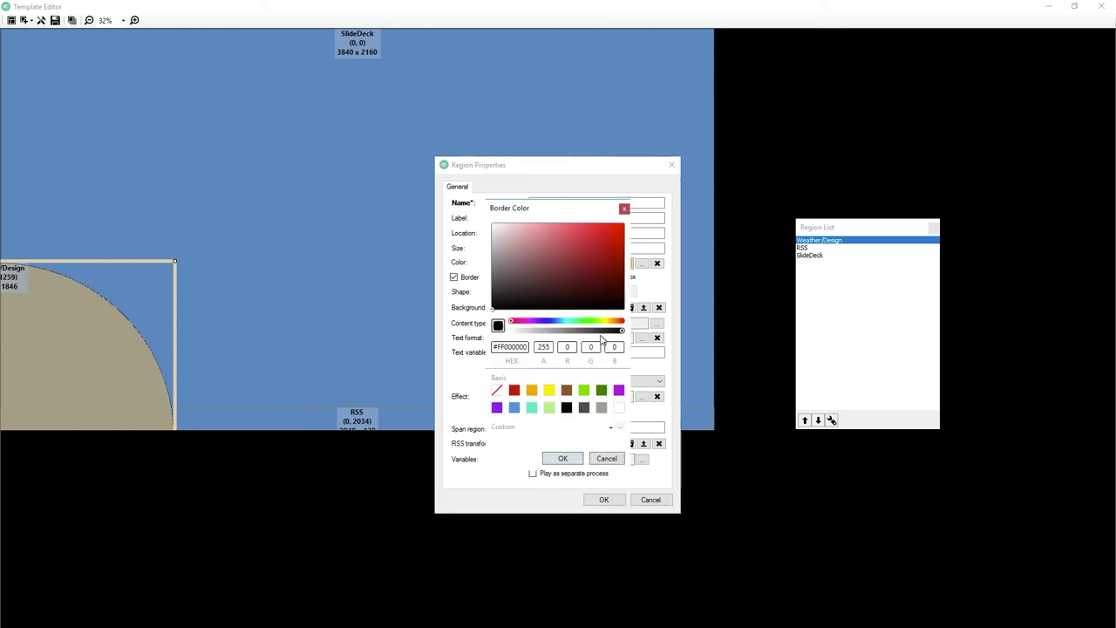
pyautogui.click(562, 458)
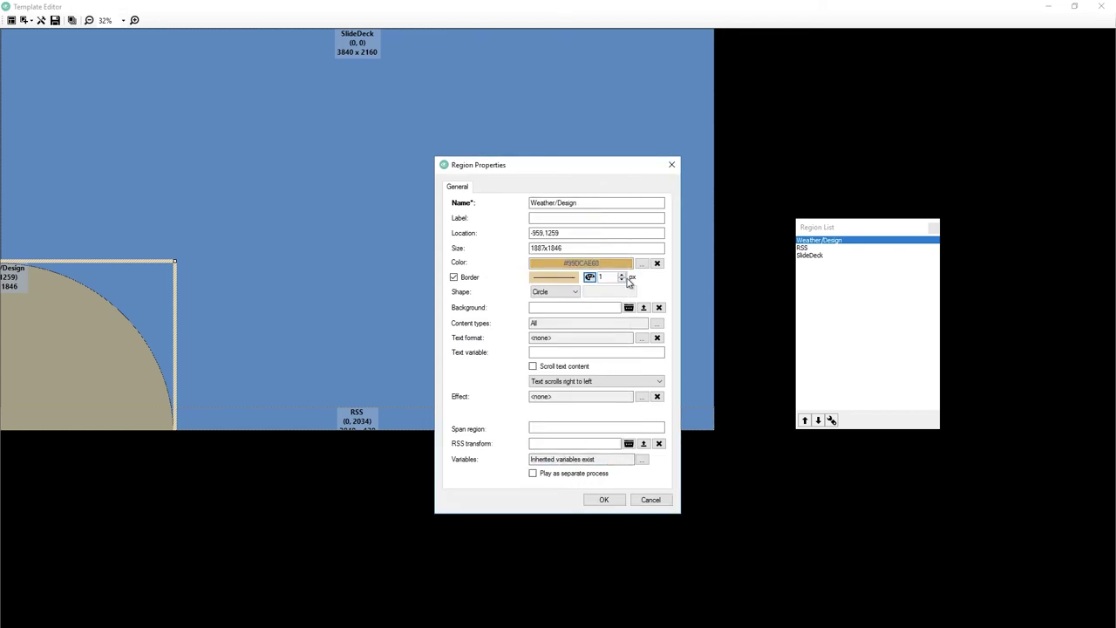
pyautogui.click(622, 275)
pyautogui.click(621, 275)
pyautogui.click(622, 274)
pyautogui.click(622, 275)
pyautogui.click(622, 275)
pyautogui.click(622, 274)
pyautogui.click(621, 275)
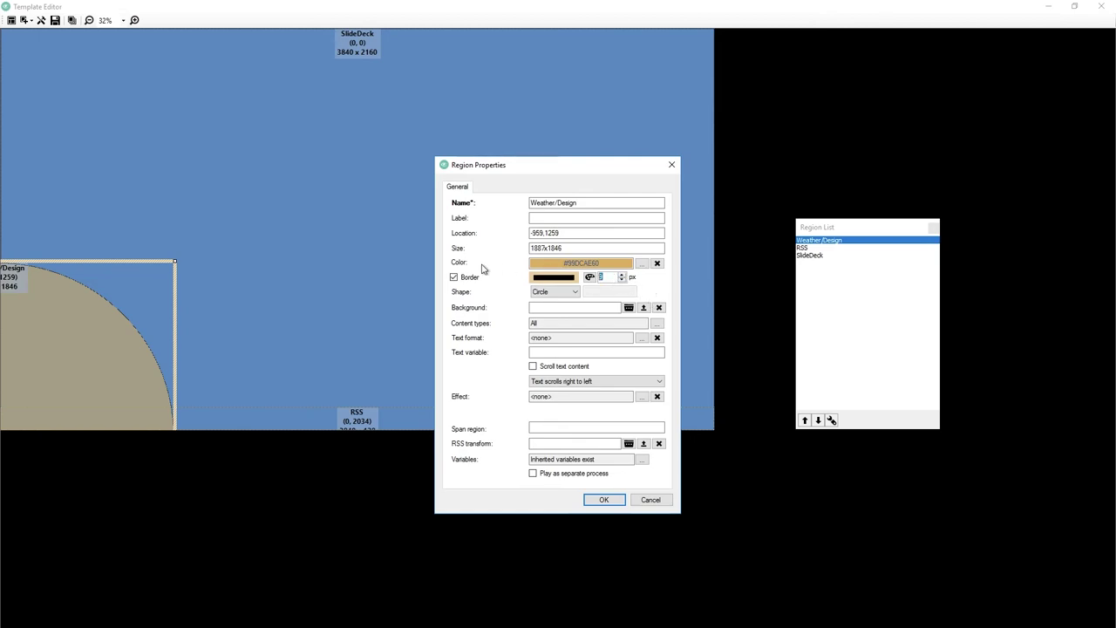
pyautogui.press('Return')
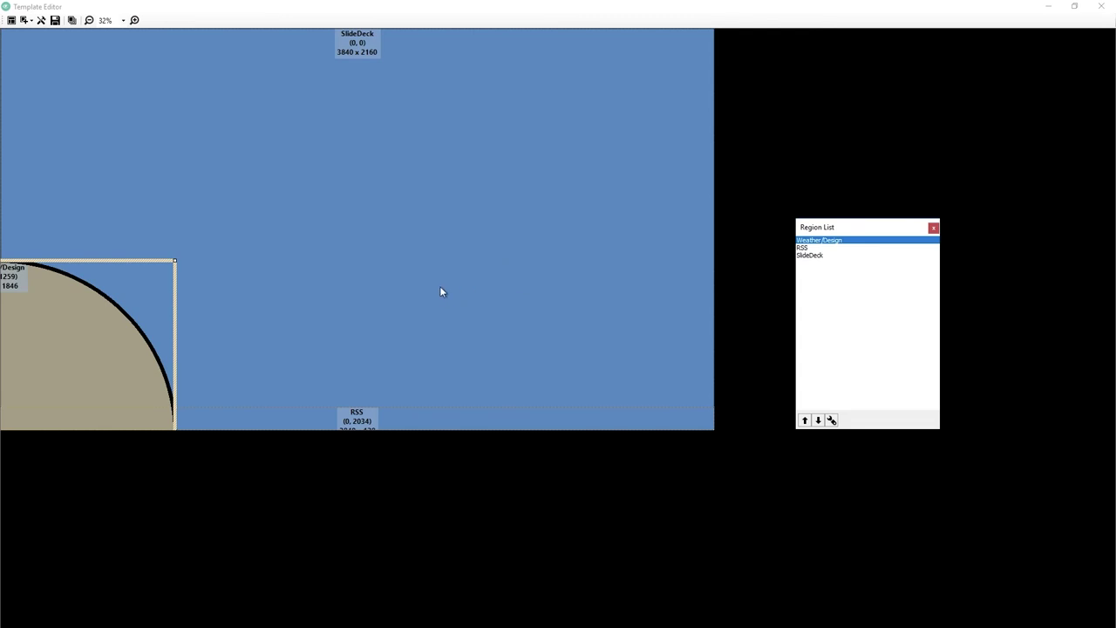
# - Deselect the circle region, then save Demo3840x2160_3RegionSign and close the editor
pyautogui.click(651, 358)
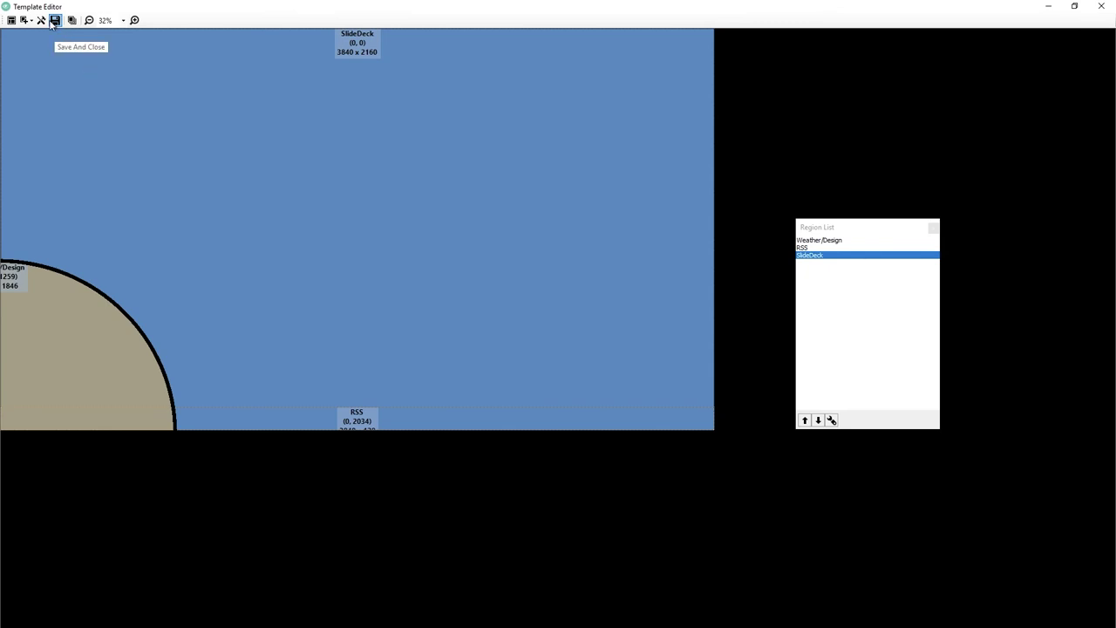
pyautogui.click(54, 20)
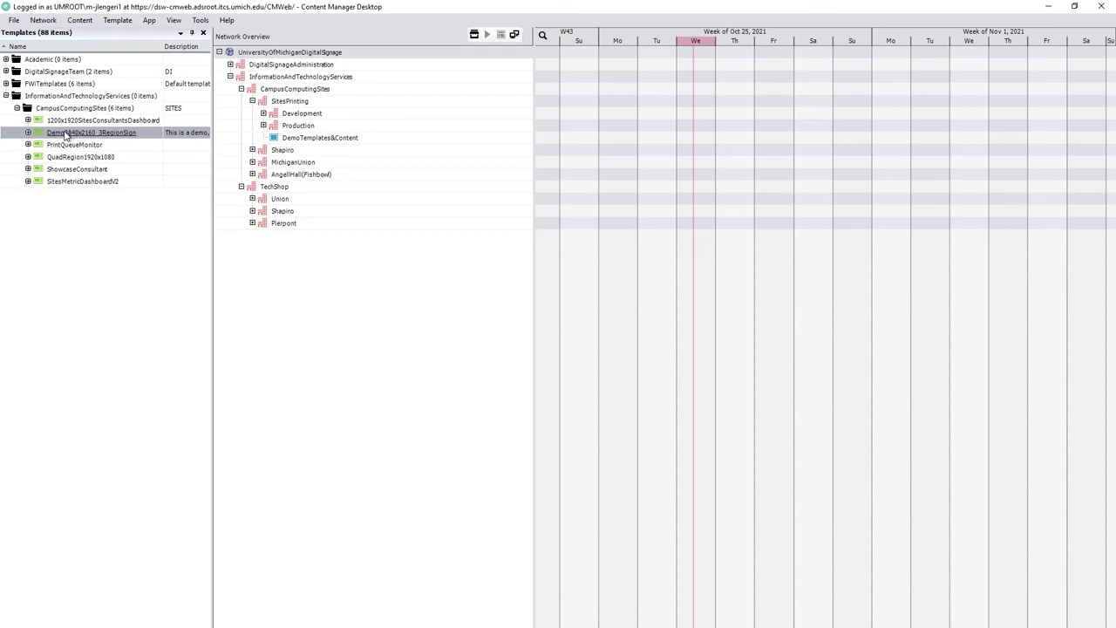
# - Assign Demo3840x2160_3RegionSign to the DemoTemplates&Content sign and select that sign
pyautogui.moveTo(57, 138); pyautogui.dragTo(291, 140)
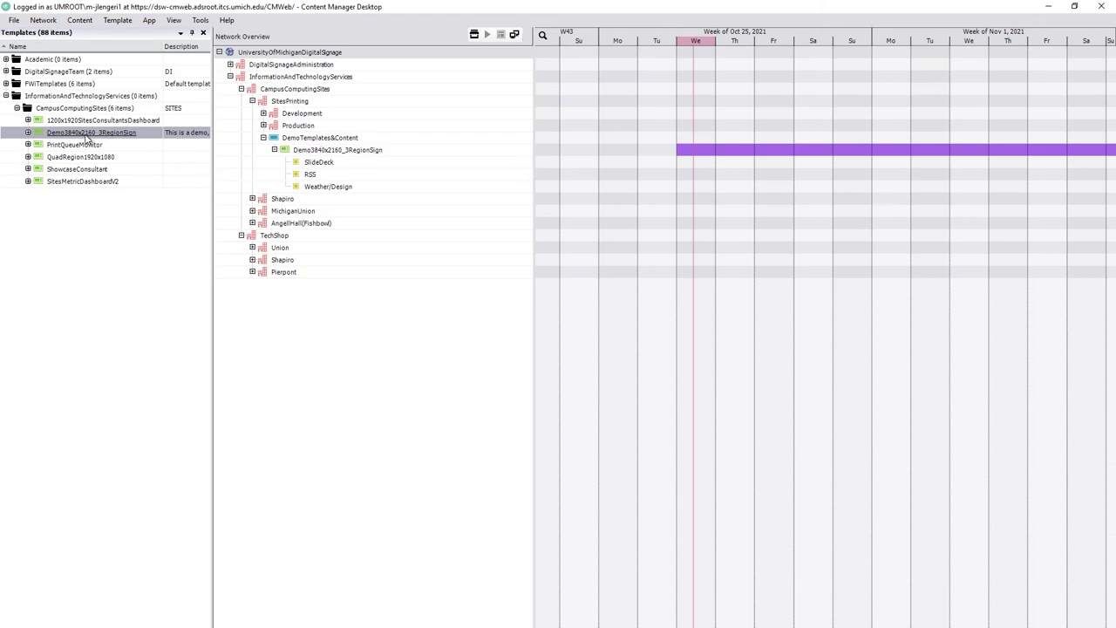
pyautogui.click(327, 139)
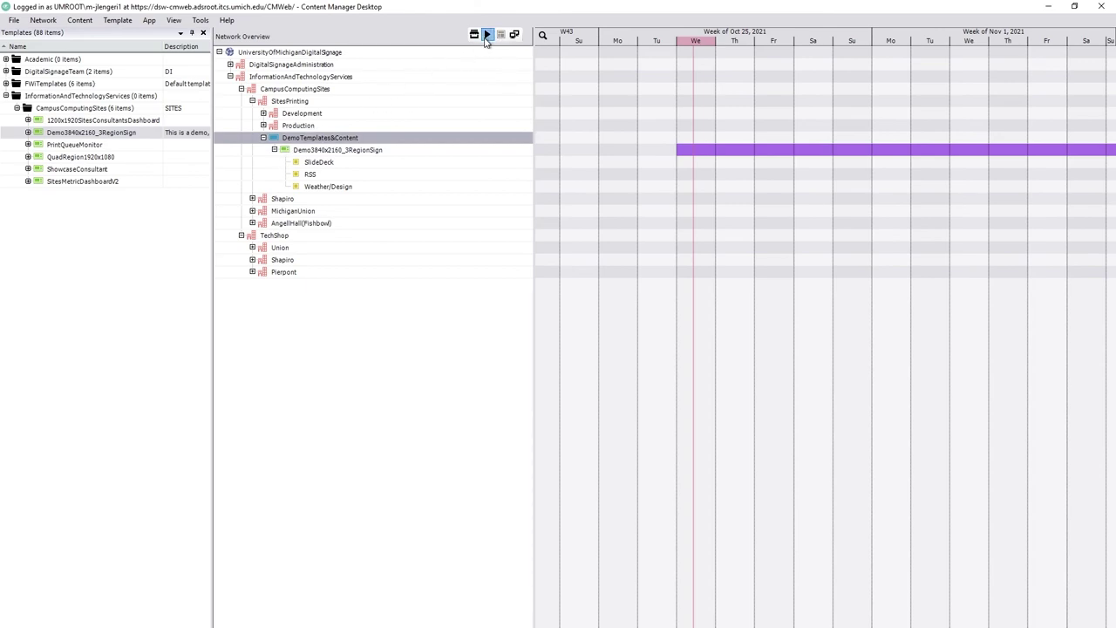
# - Play the Demo3840x2160_3RegionSign template preview showing the SlideDeck, Weather/Design and RSS regions
pyautogui.click(487, 34)
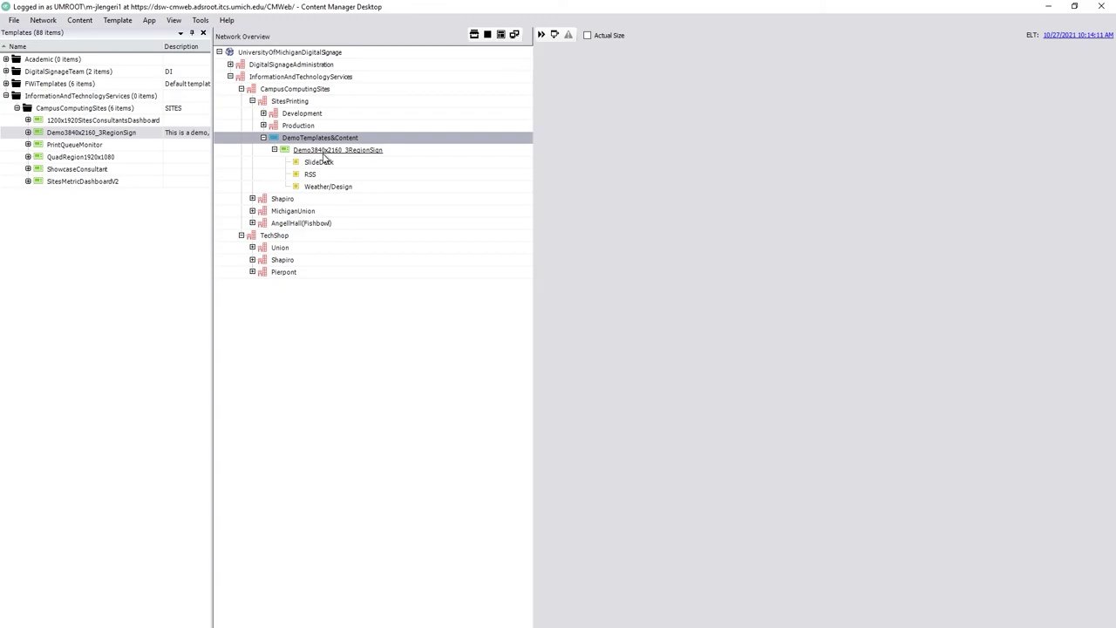
pyautogui.click(325, 154)
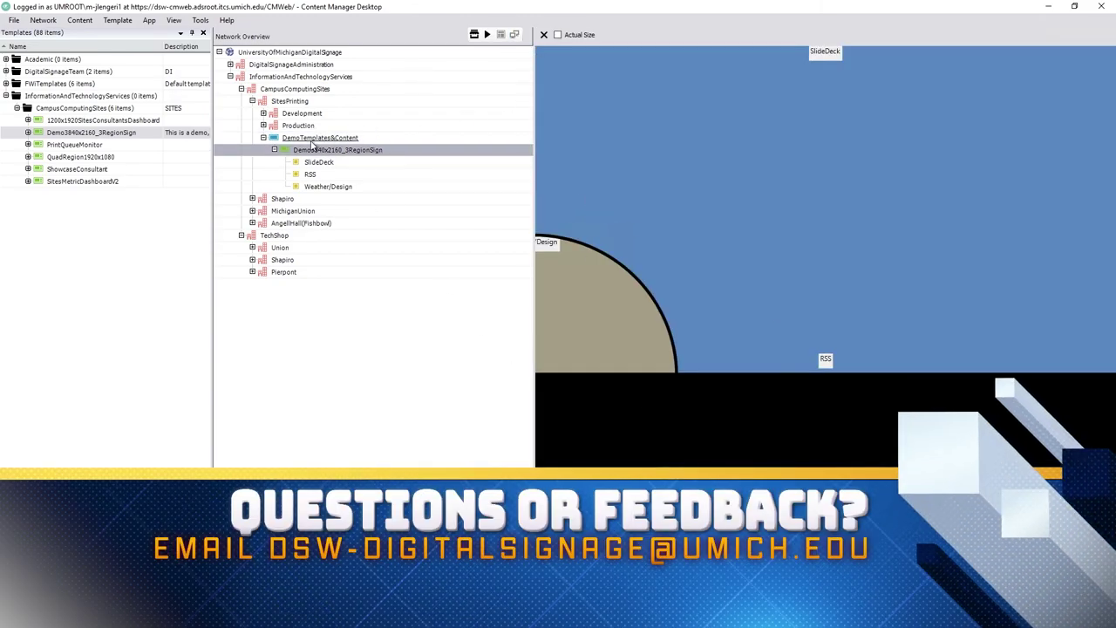
pyautogui.click(487, 34)
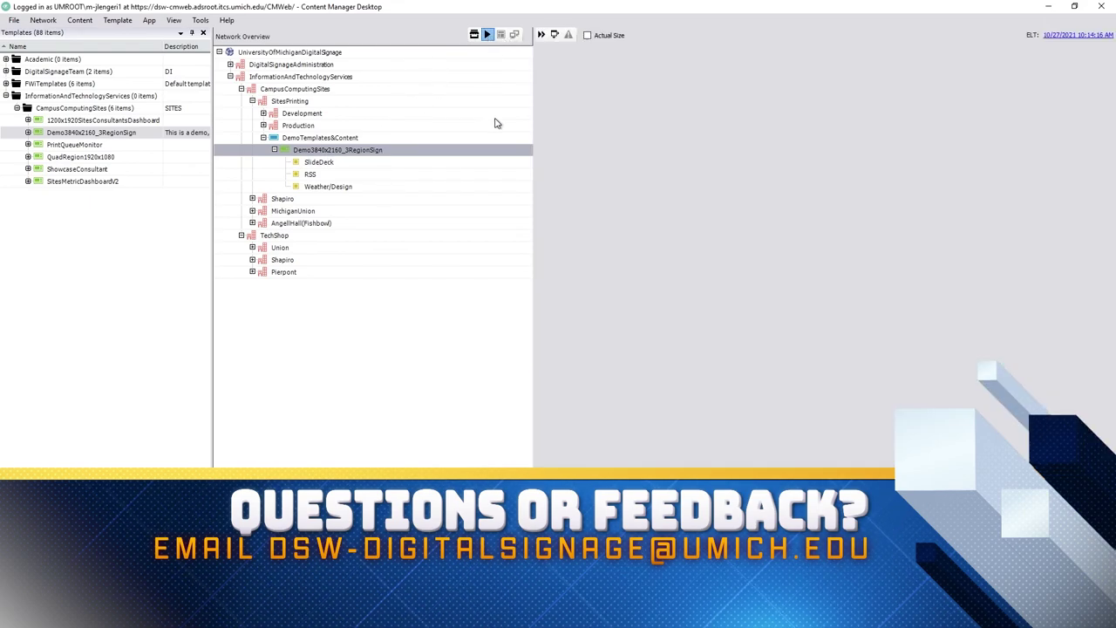
pyautogui.click(487, 35)
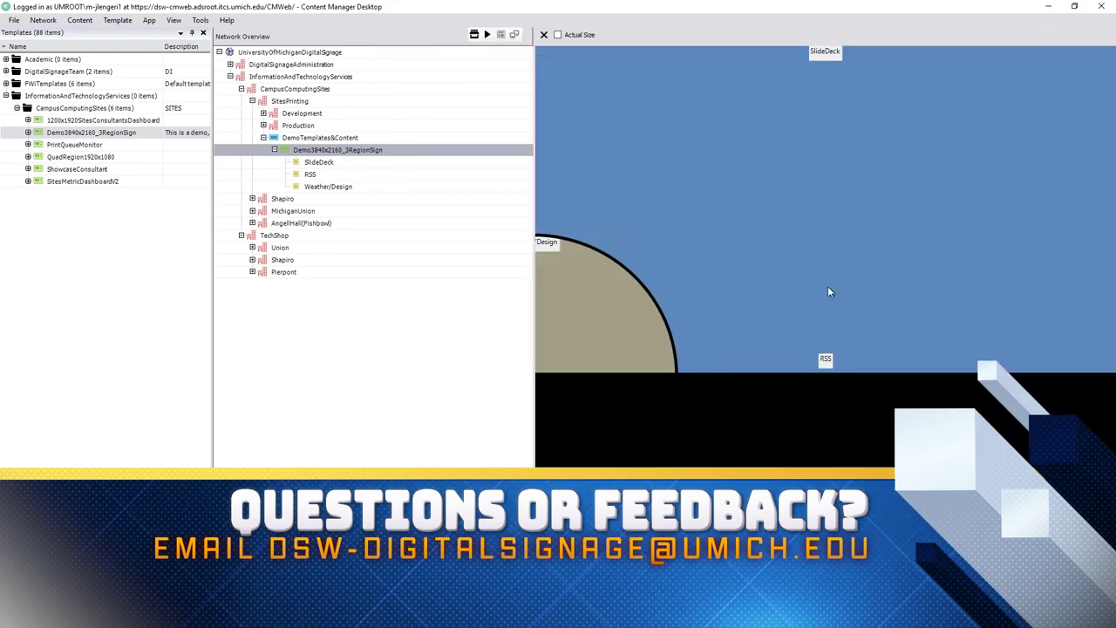